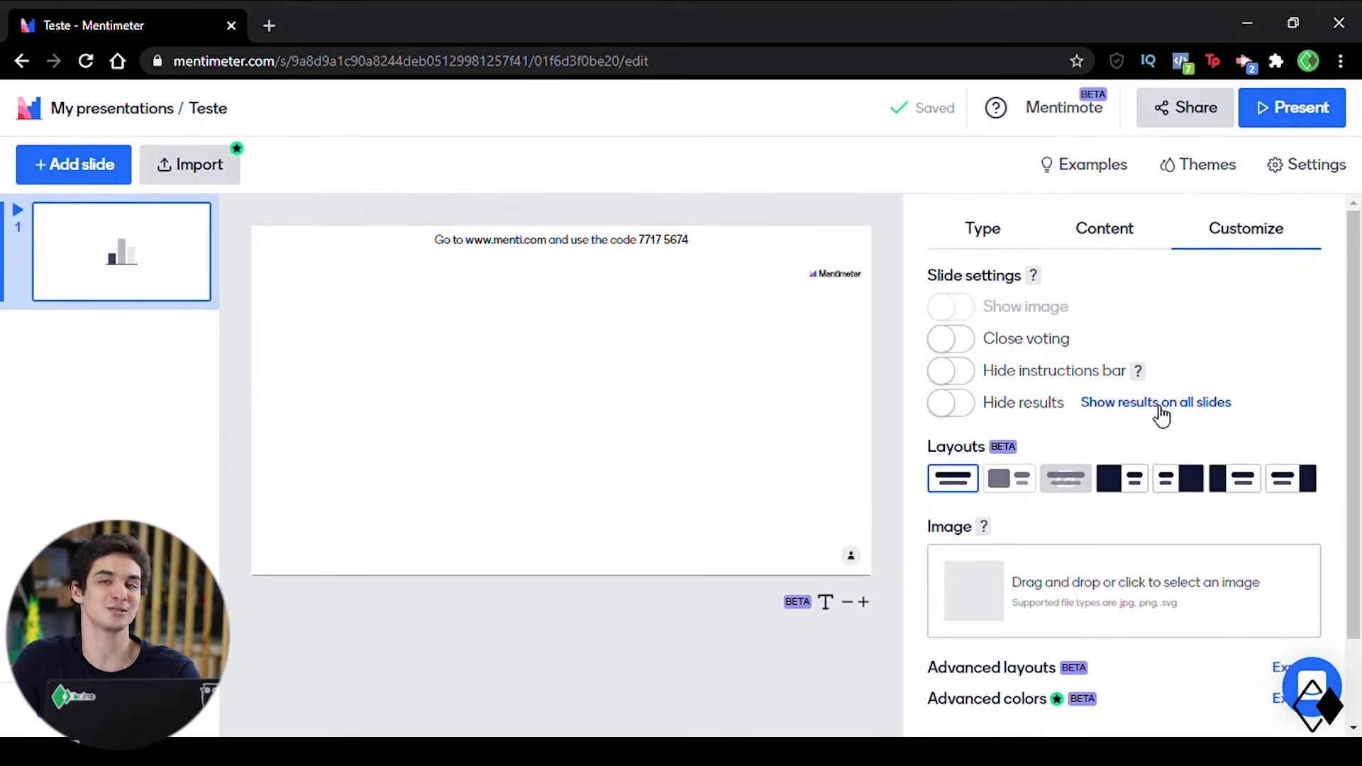
Step: Make the first slide a Multiple Choice question reading "Qual a conjugação do verbo por?"
{"action": "left_click", "coordinate": [1016, 245]}
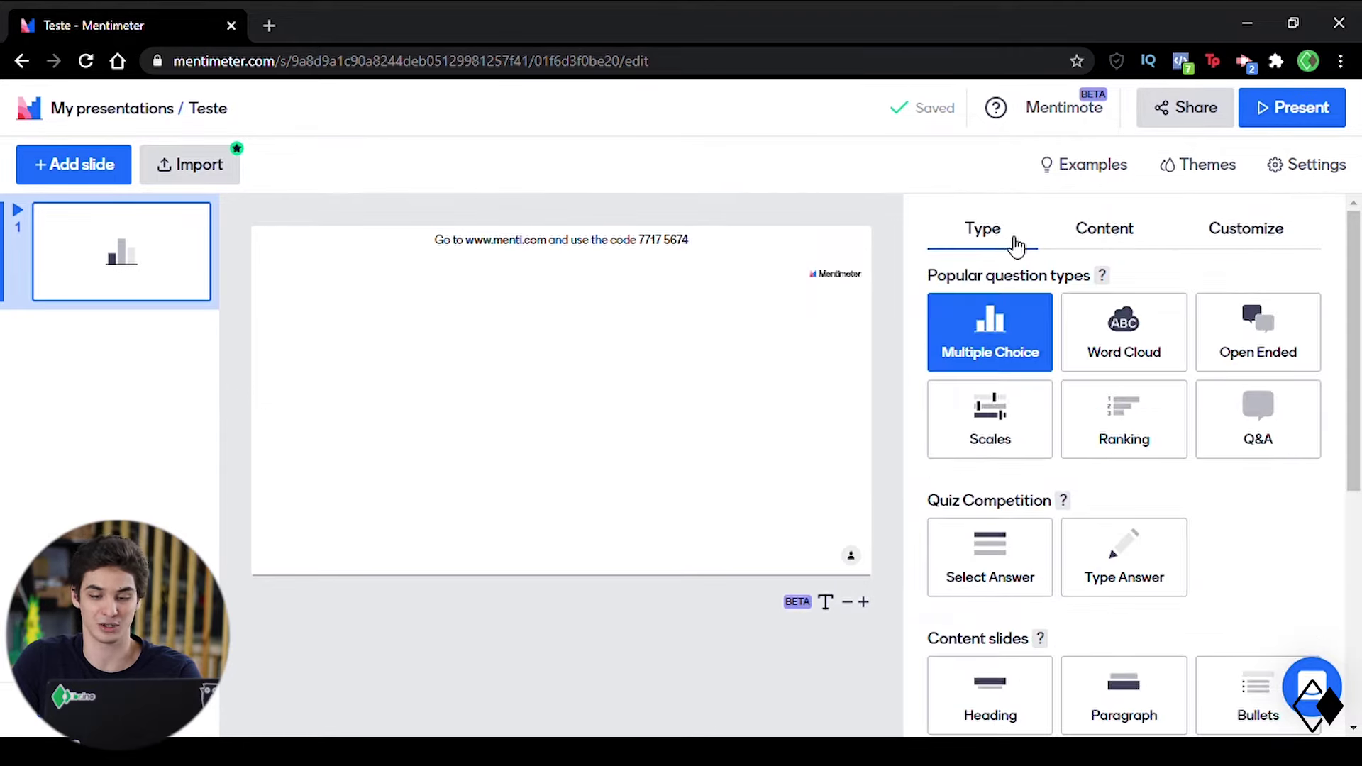
{"action": "left_click", "coordinate": [1000, 346]}
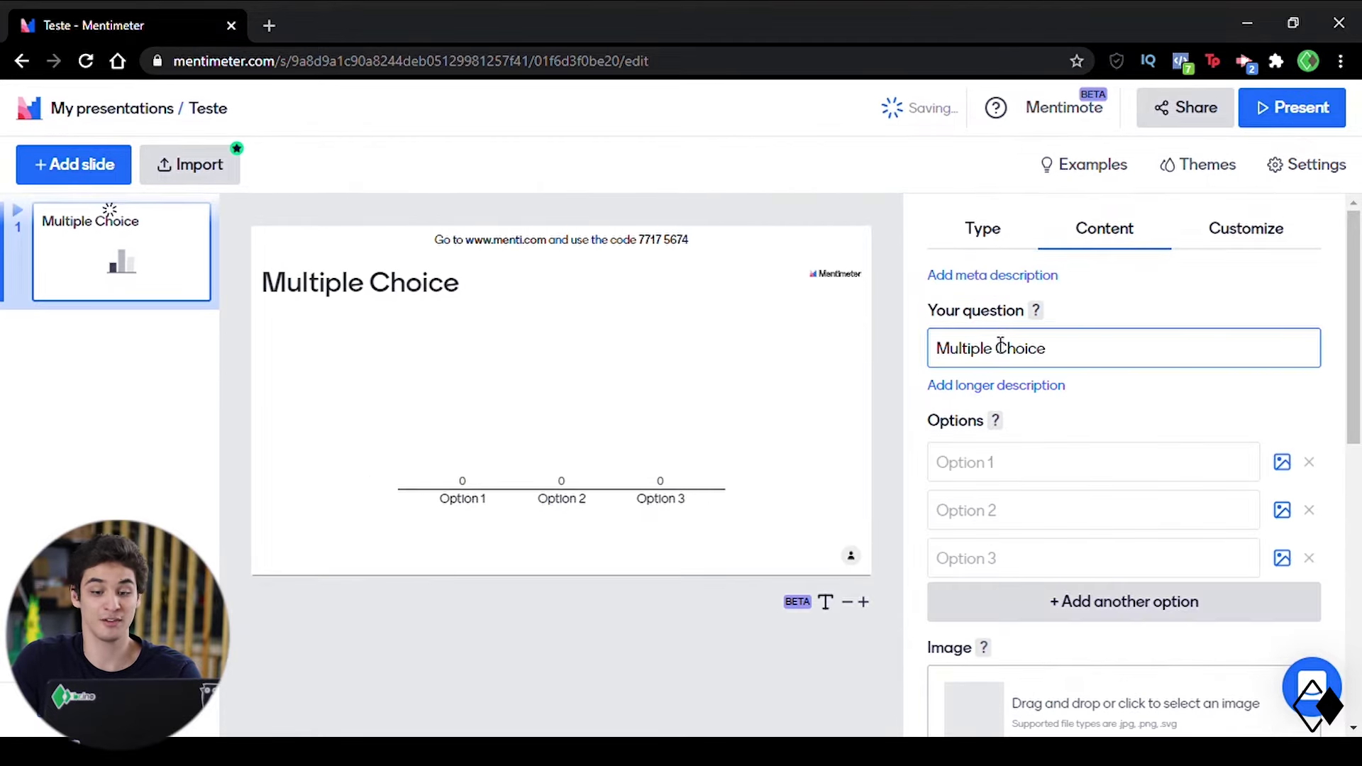
{"action": "left_click", "coordinate": [1000, 351]}
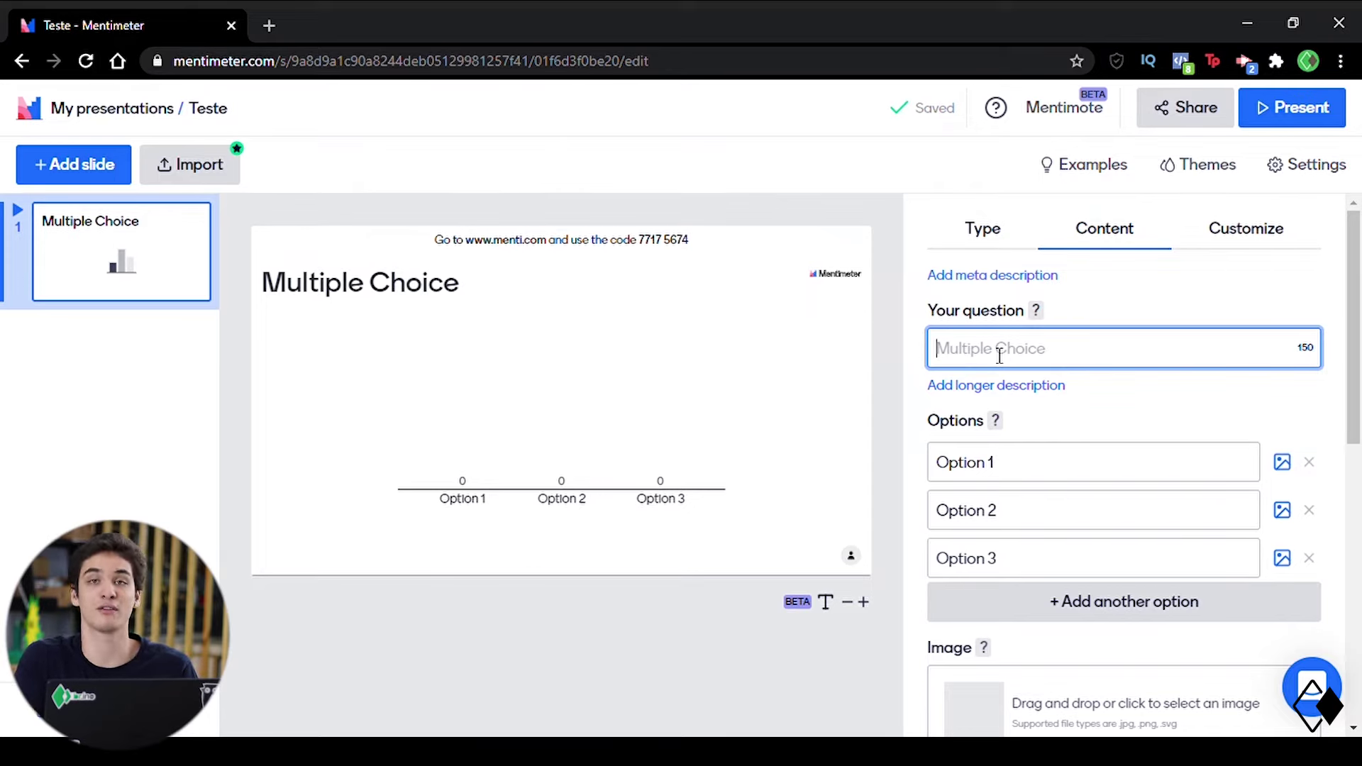
{"action": "type", "text": "QUal a con"}
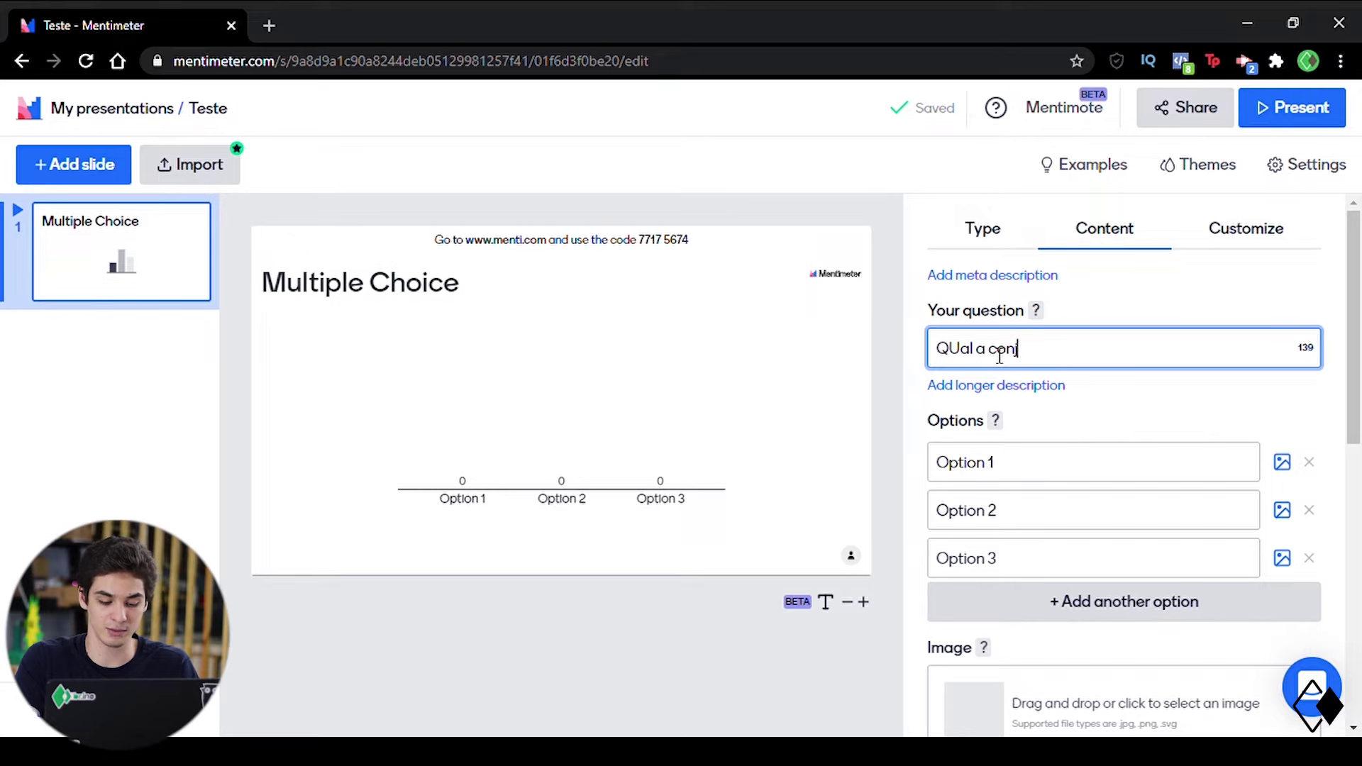
{"action": "type", "text": "jugação "}
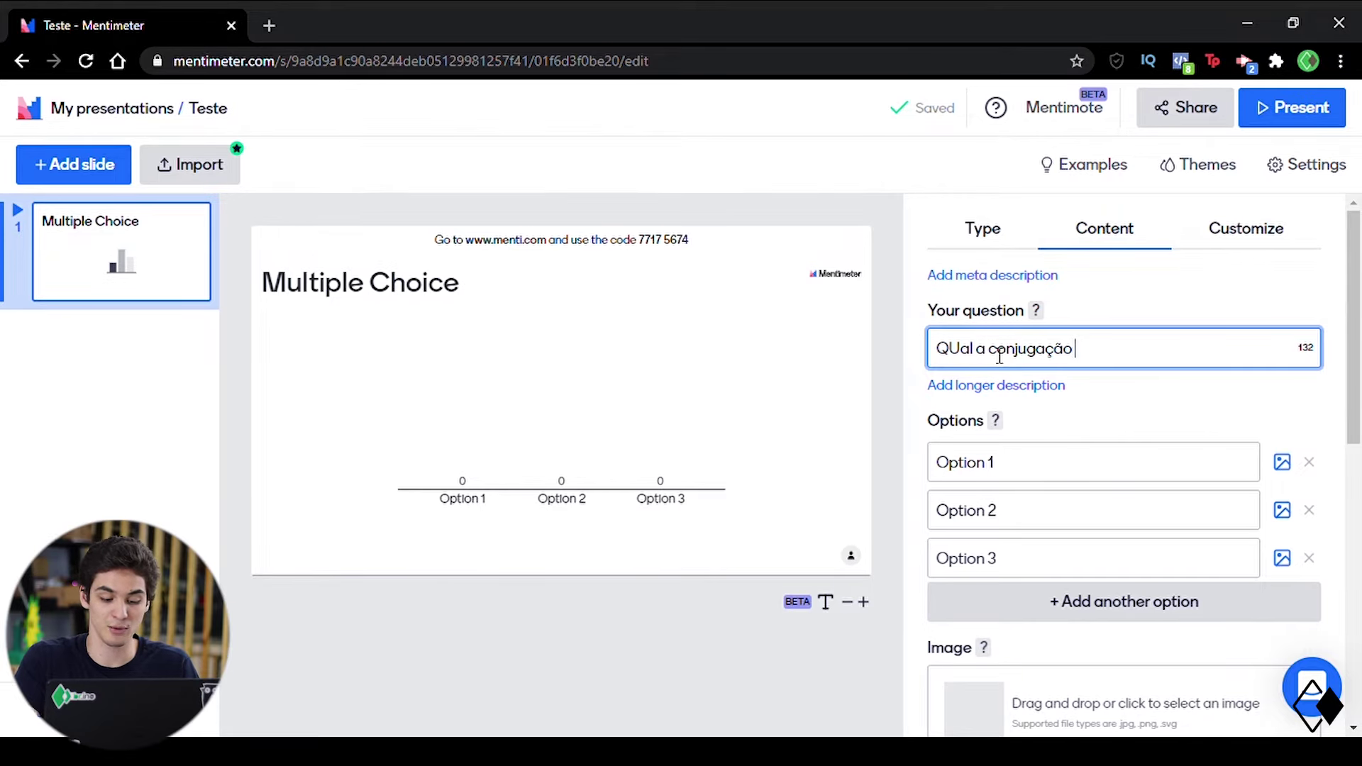
{"action": "type", "text": "do verbo por?"}
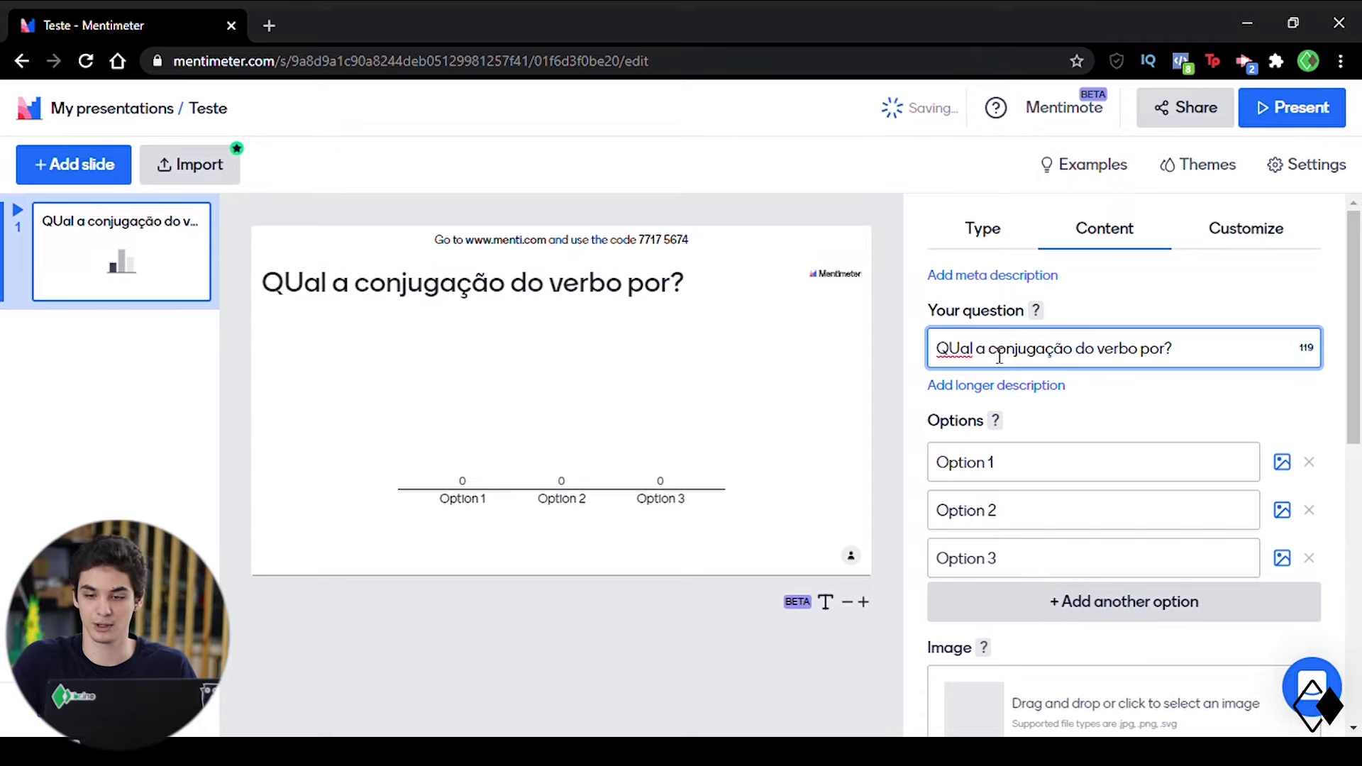
{"action": "left_click", "coordinate": [1072, 396]}
Step: Name the three answer options "1ª", "2º" and "3º"
{"action": "left_click", "coordinate": [1011, 465]}
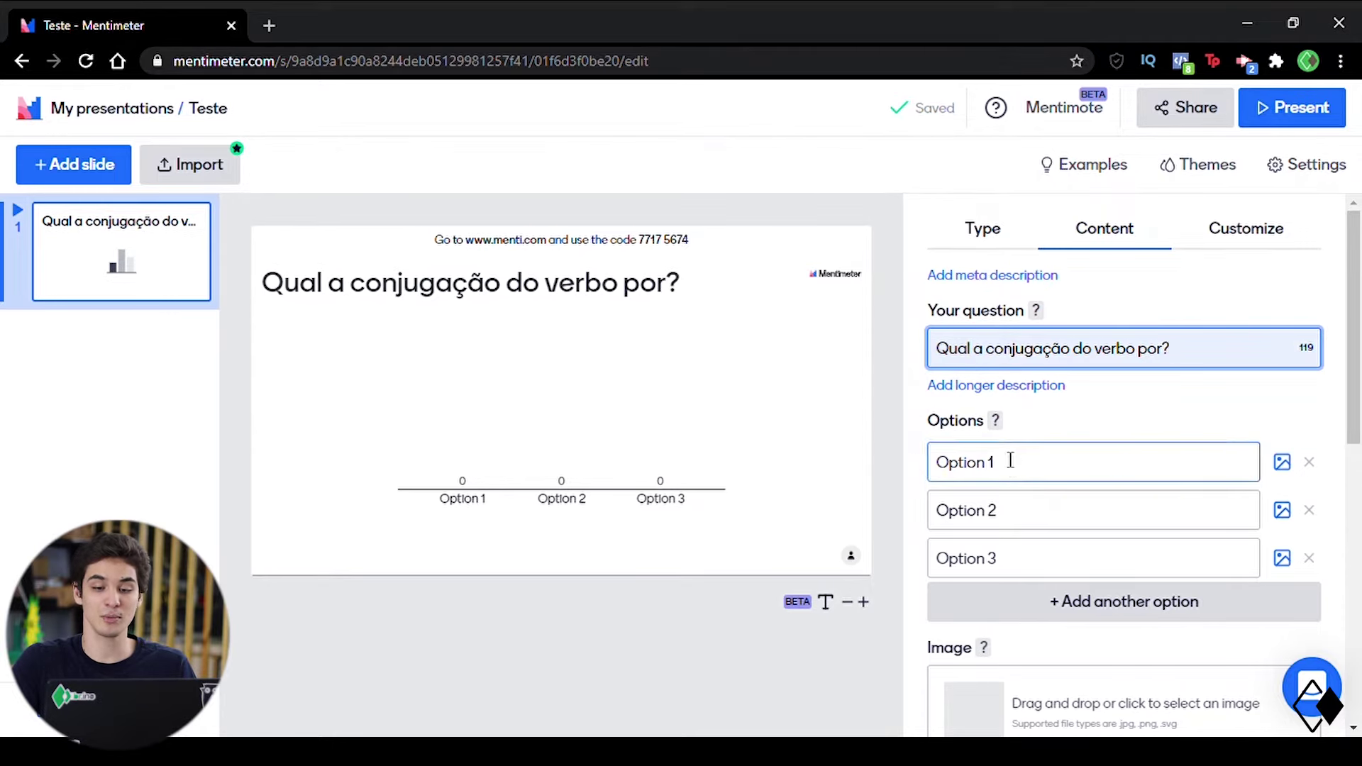
{"action": "type", "text": "1ª"}
{"action": "left_click", "coordinate": [982, 518]}
{"action": "type", "text": "2º"}
{"action": "left_click", "coordinate": [965, 560]}
{"action": "type", "text": "3º"}
{"action": "left_click", "coordinate": [1157, 416]}
Step: Show the question's results in percentage and let participants choose multiple options
{"action": "scroll", "coordinate": [1140, 547], "scroll_direction": "down", "scroll_amount": 2}
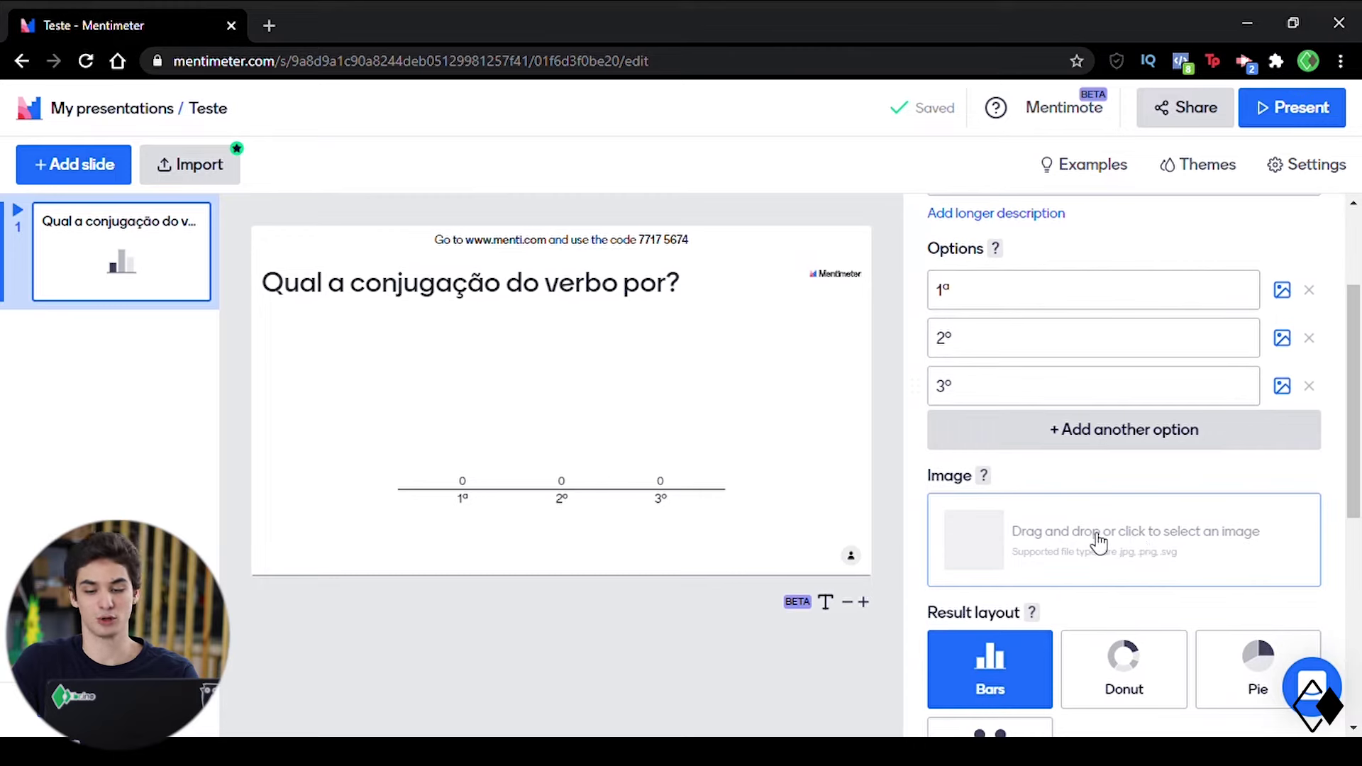
{"action": "scroll", "coordinate": [1093, 576], "scroll_direction": "down", "scroll_amount": 2}
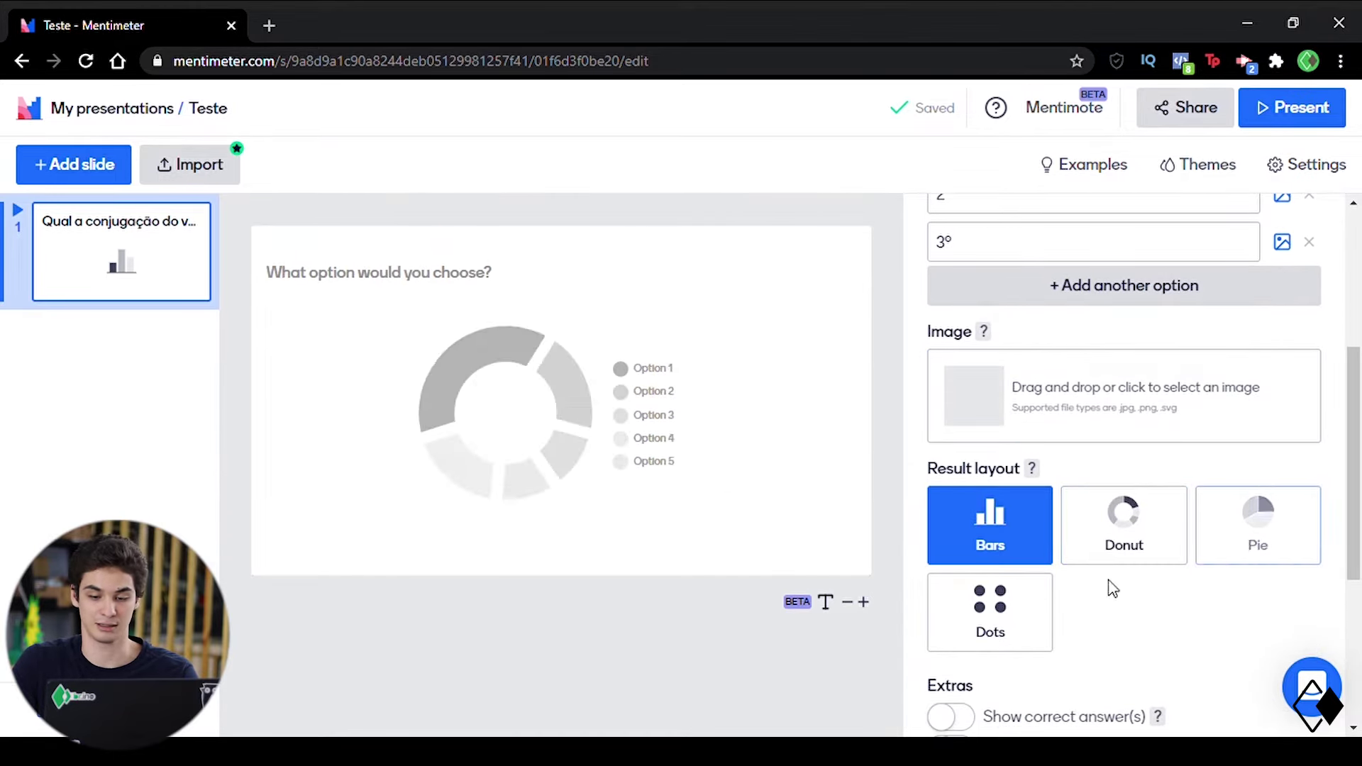
{"action": "scroll", "coordinate": [1171, 620], "scroll_direction": "down", "scroll_amount": 3}
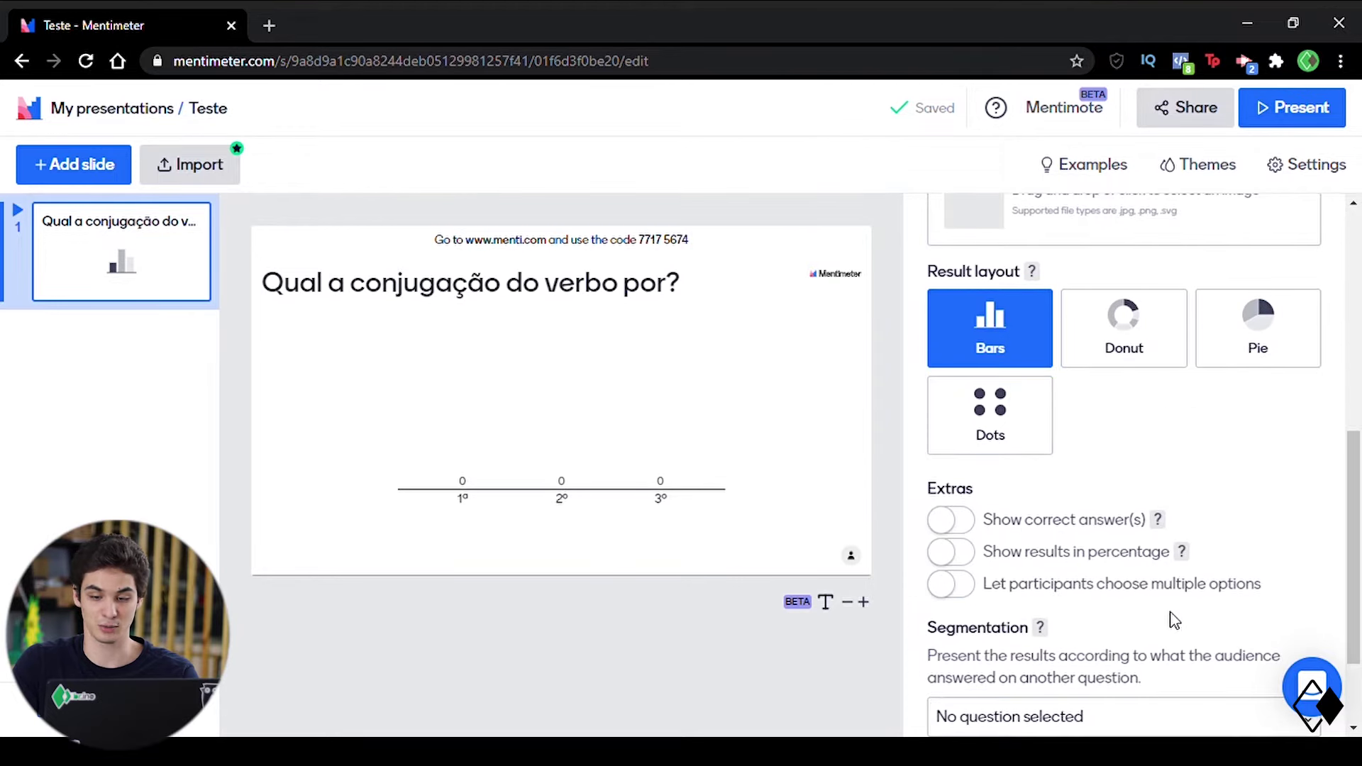
{"action": "left_click", "coordinate": [963, 567]}
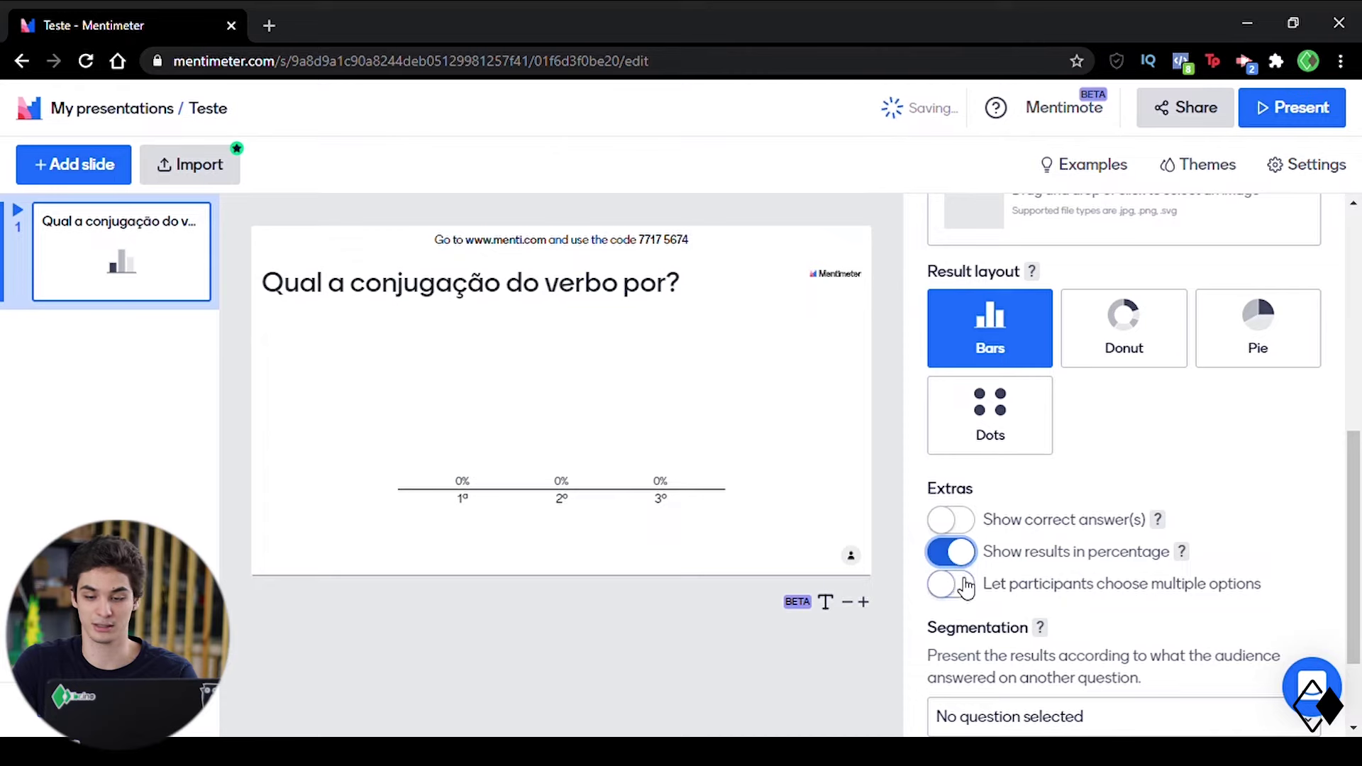
{"action": "left_click", "coordinate": [954, 584]}
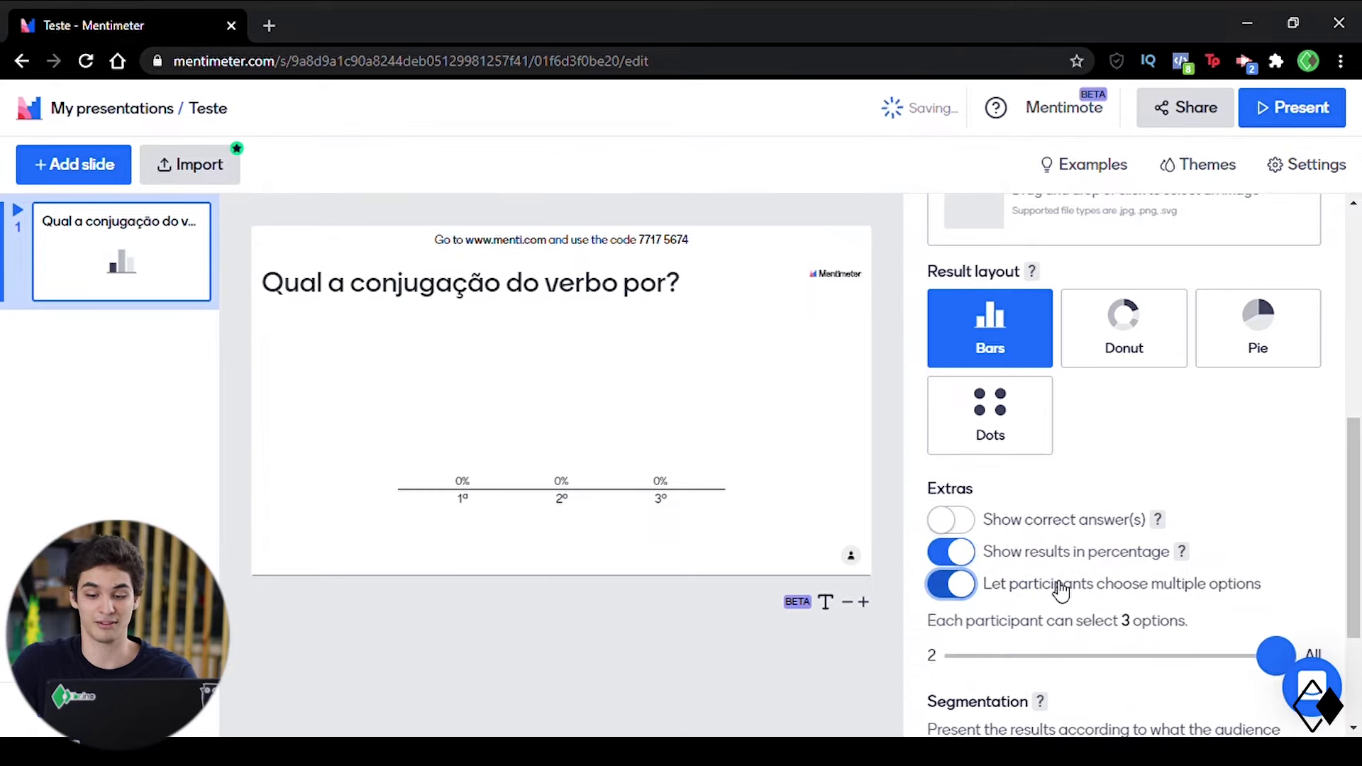
Step: Examine the question's segmentation choices and the slide's customization settings
{"action": "scroll", "coordinate": [1057, 590], "scroll_direction": "down", "scroll_amount": 1}
{"action": "scroll", "coordinate": [1079, 540], "scroll_direction": "down", "scroll_amount": 1}
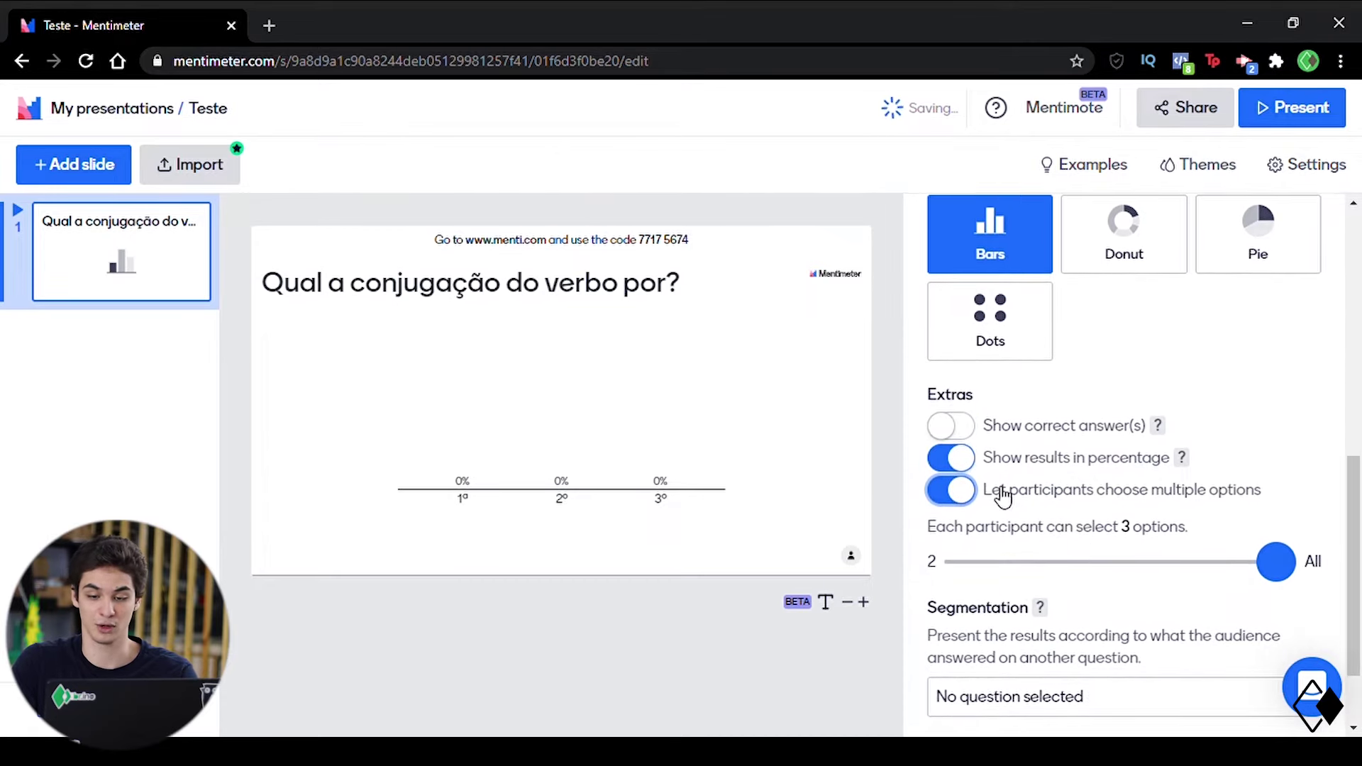
{"action": "scroll", "coordinate": [1059, 534], "scroll_direction": "down", "scroll_amount": 2}
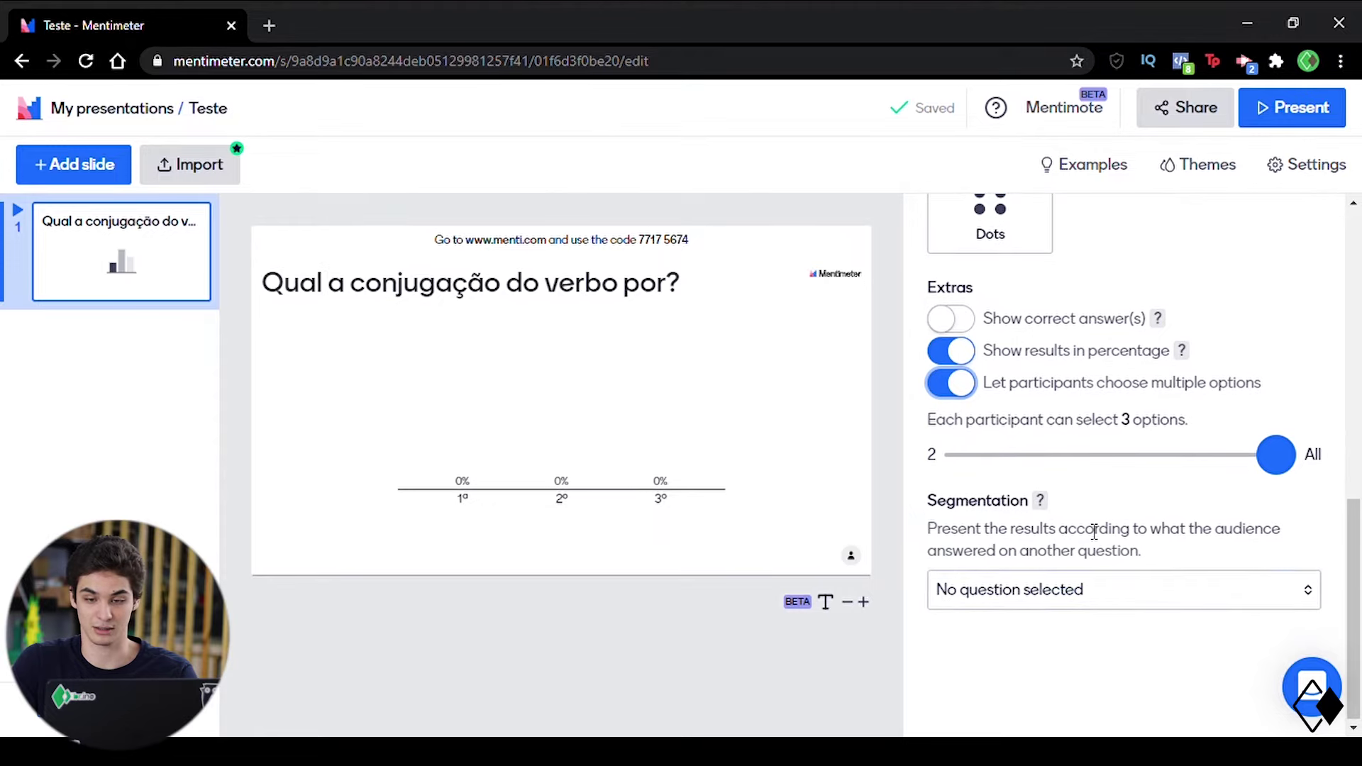
{"action": "scroll", "coordinate": [1096, 535], "scroll_direction": "up", "scroll_amount": 10}
{"action": "scroll", "coordinate": [1095, 541], "scroll_direction": "down", "scroll_amount": 10}
{"action": "left_click", "coordinate": [1039, 615]}
{"action": "left_click", "coordinate": [1013, 722]}
{"action": "scroll", "coordinate": [1073, 401], "scroll_direction": "up", "scroll_amount": 10}
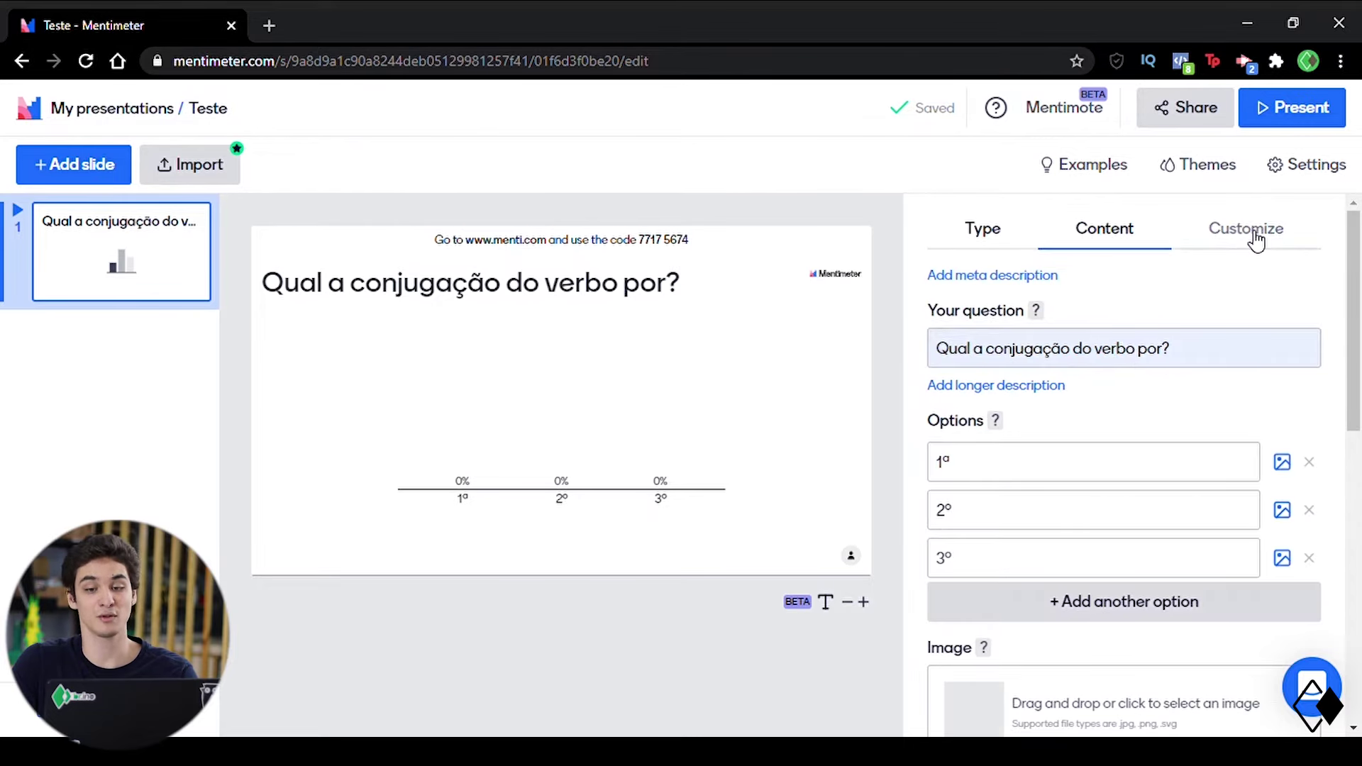
{"action": "left_click", "coordinate": [1255, 237]}
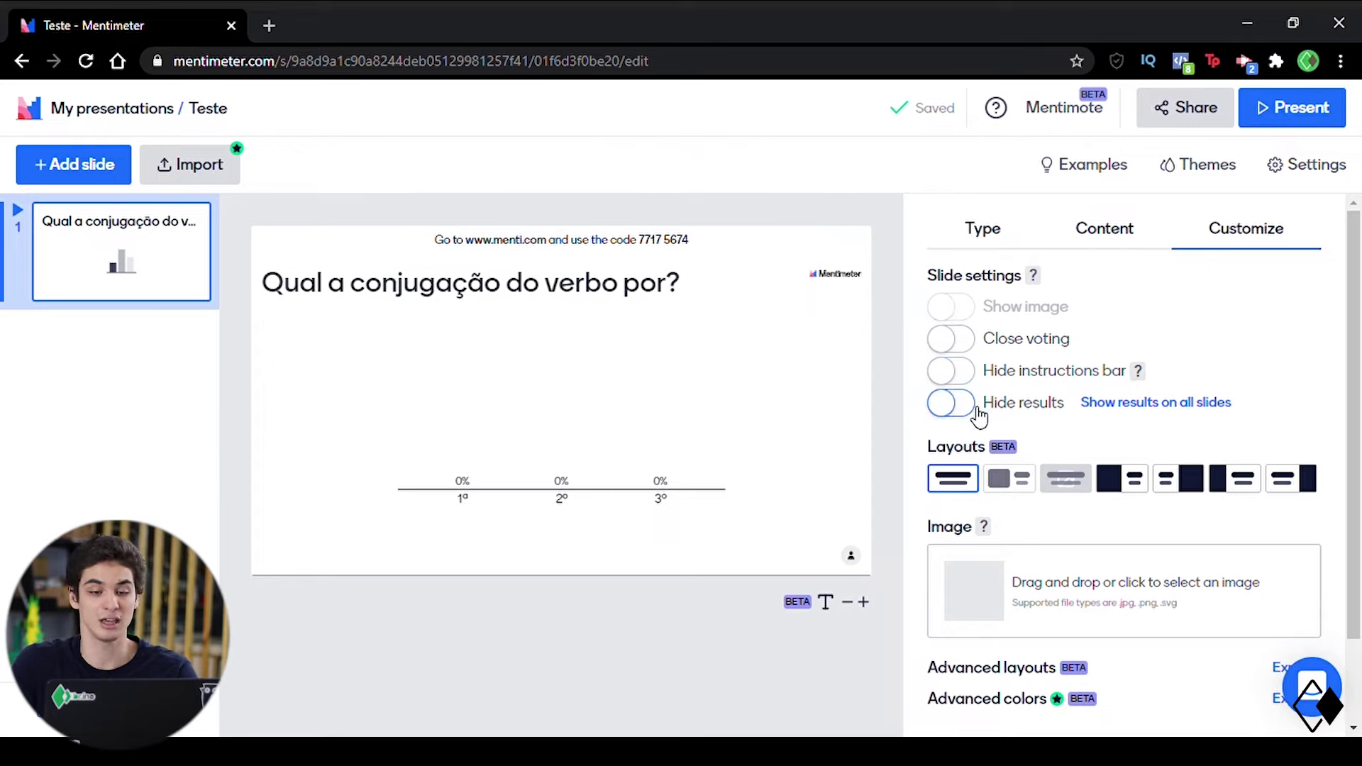
{"action": "scroll", "coordinate": [993, 426], "scroll_direction": "down", "scroll_amount": 2}
{"action": "scroll", "coordinate": [1042, 497], "scroll_direction": "up", "scroll_amount": 2}
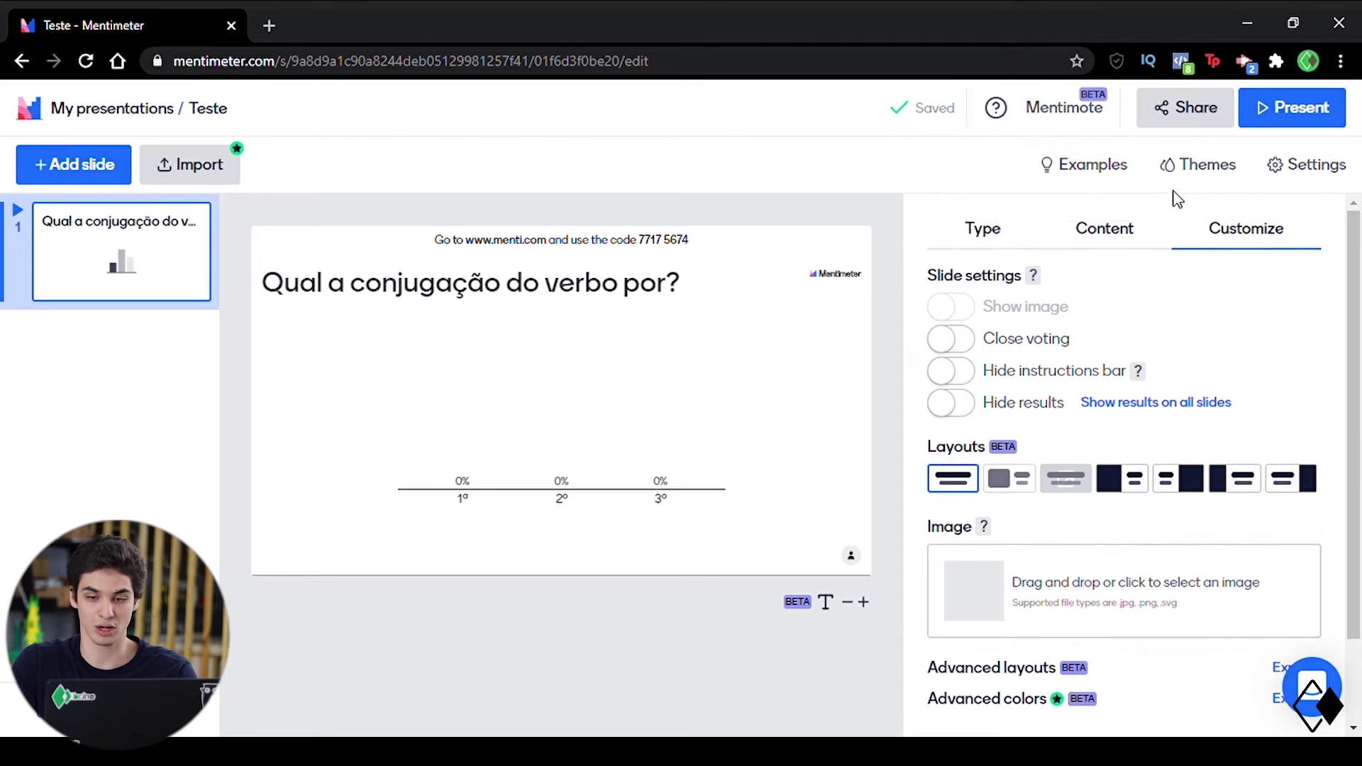
{"action": "left_click", "coordinate": [1105, 234]}
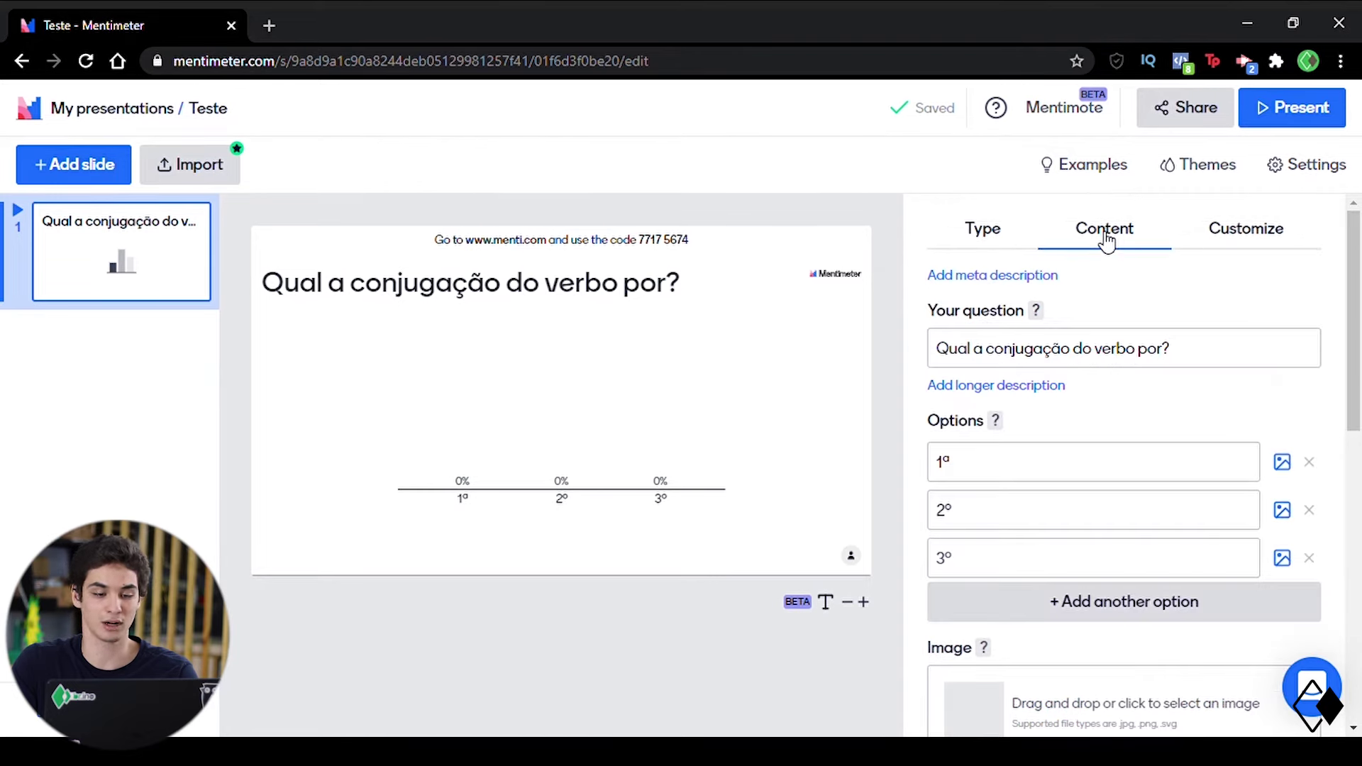
{"action": "left_click", "coordinate": [1009, 244]}
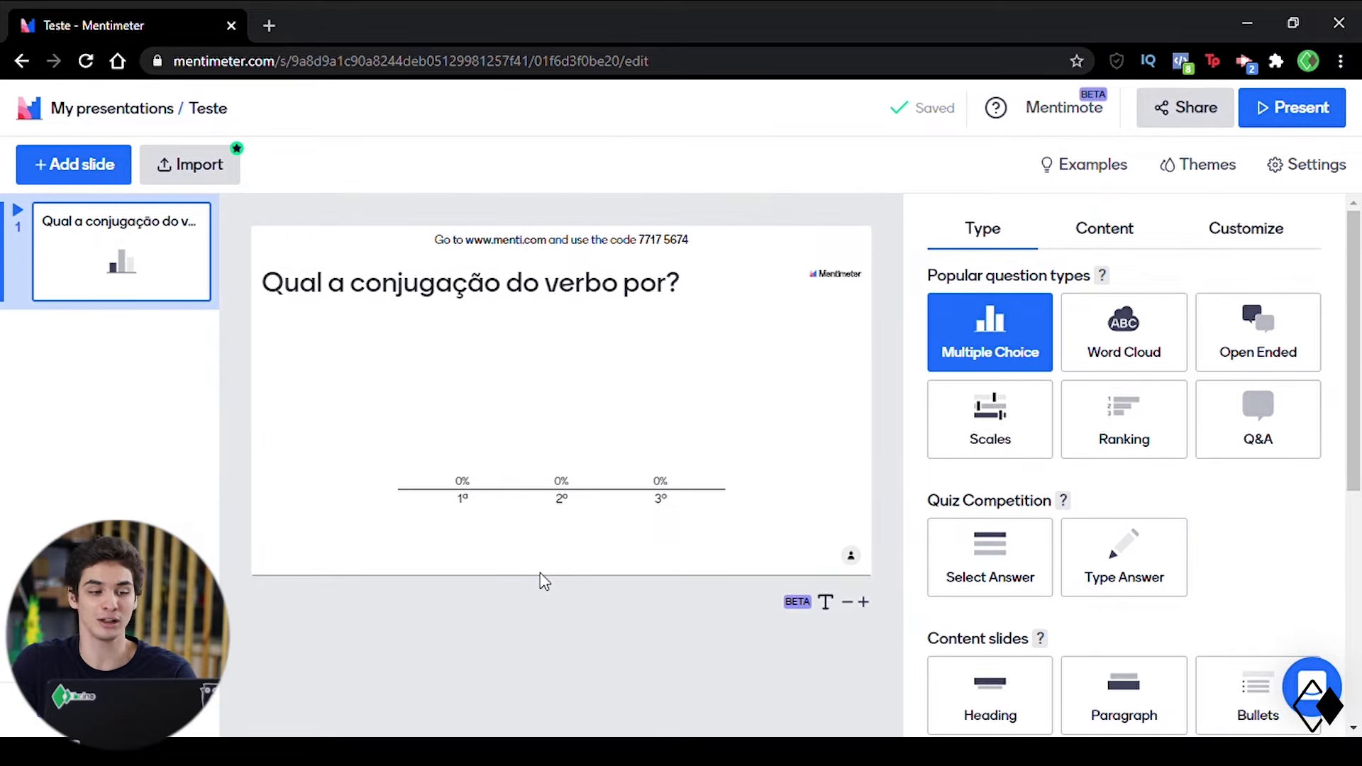
Step: Add a Word Cloud slide with the question "O que te lembra o Oriente Médio?"
{"action": "left_click", "coordinate": [74, 164]}
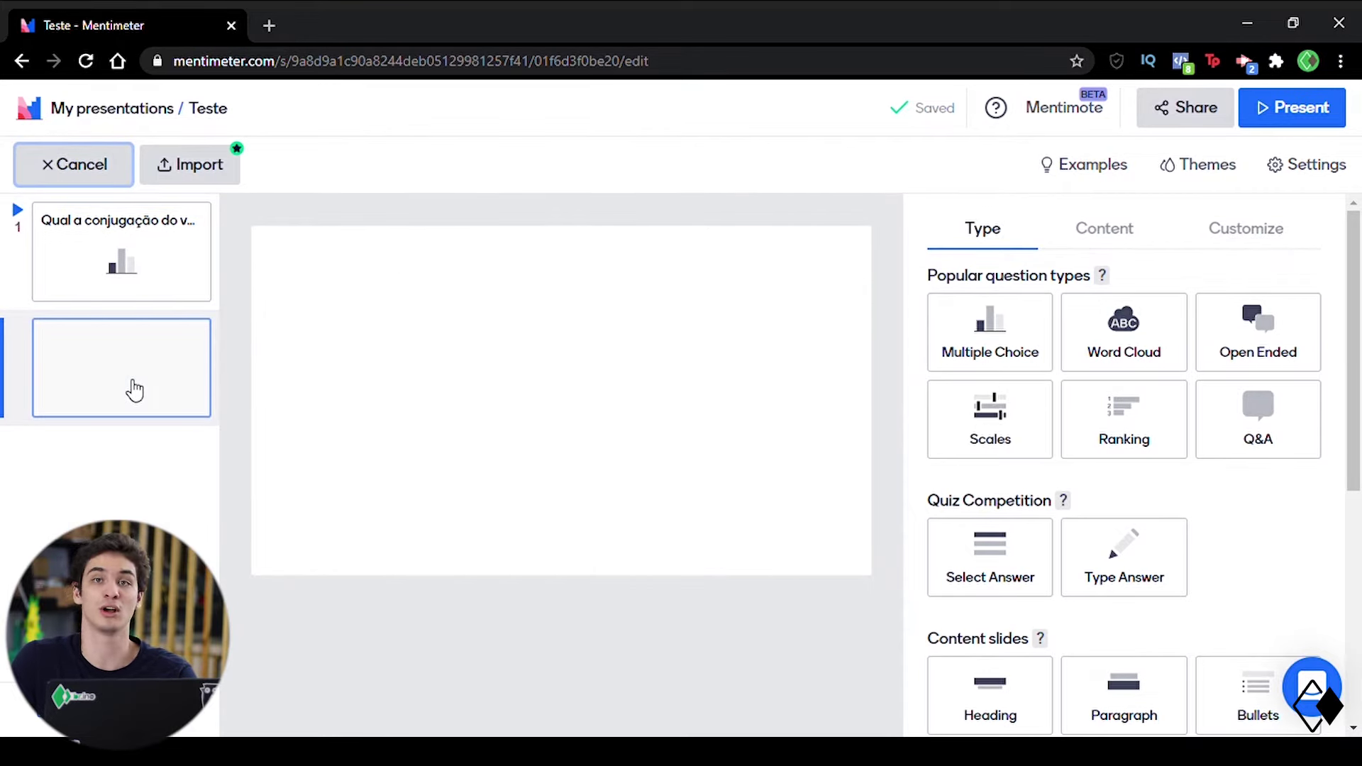
{"action": "left_click", "coordinate": [1152, 326]}
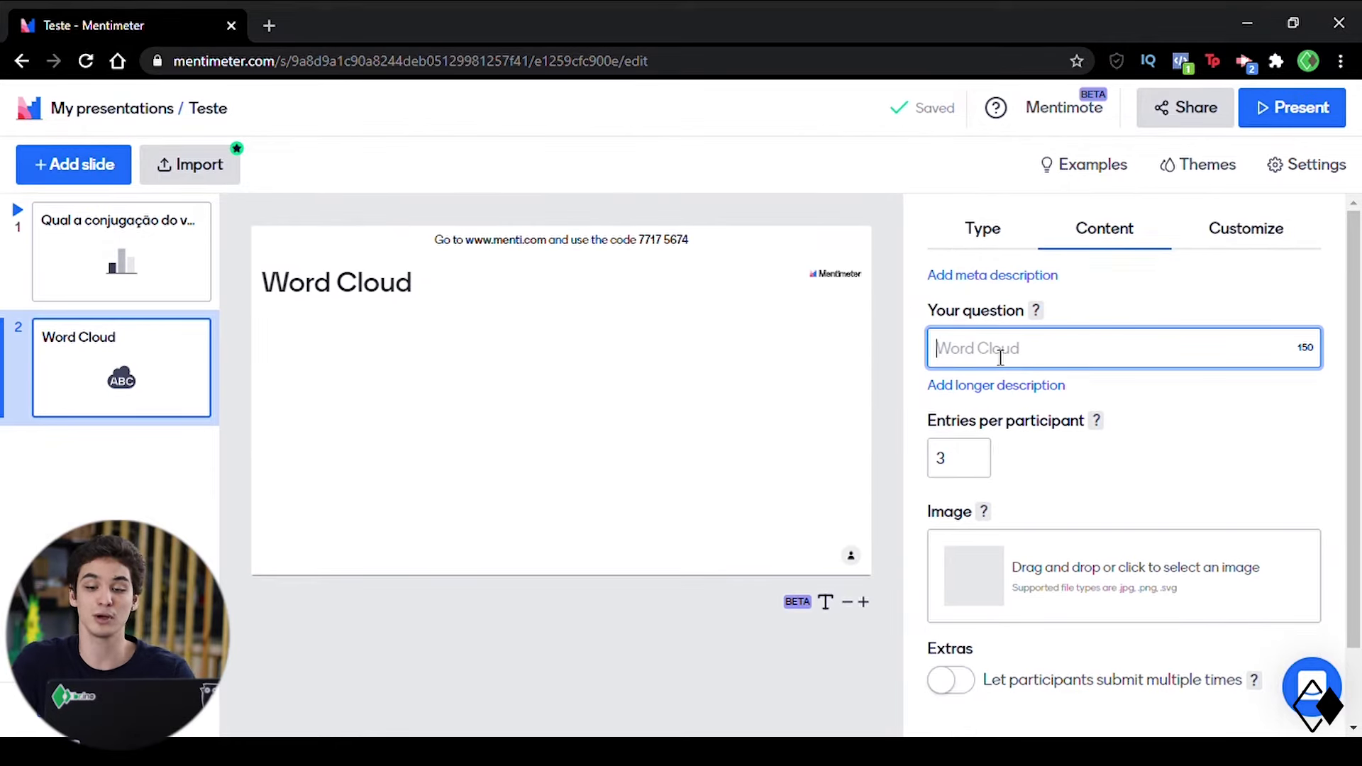
{"action": "left_click", "coordinate": [1017, 438]}
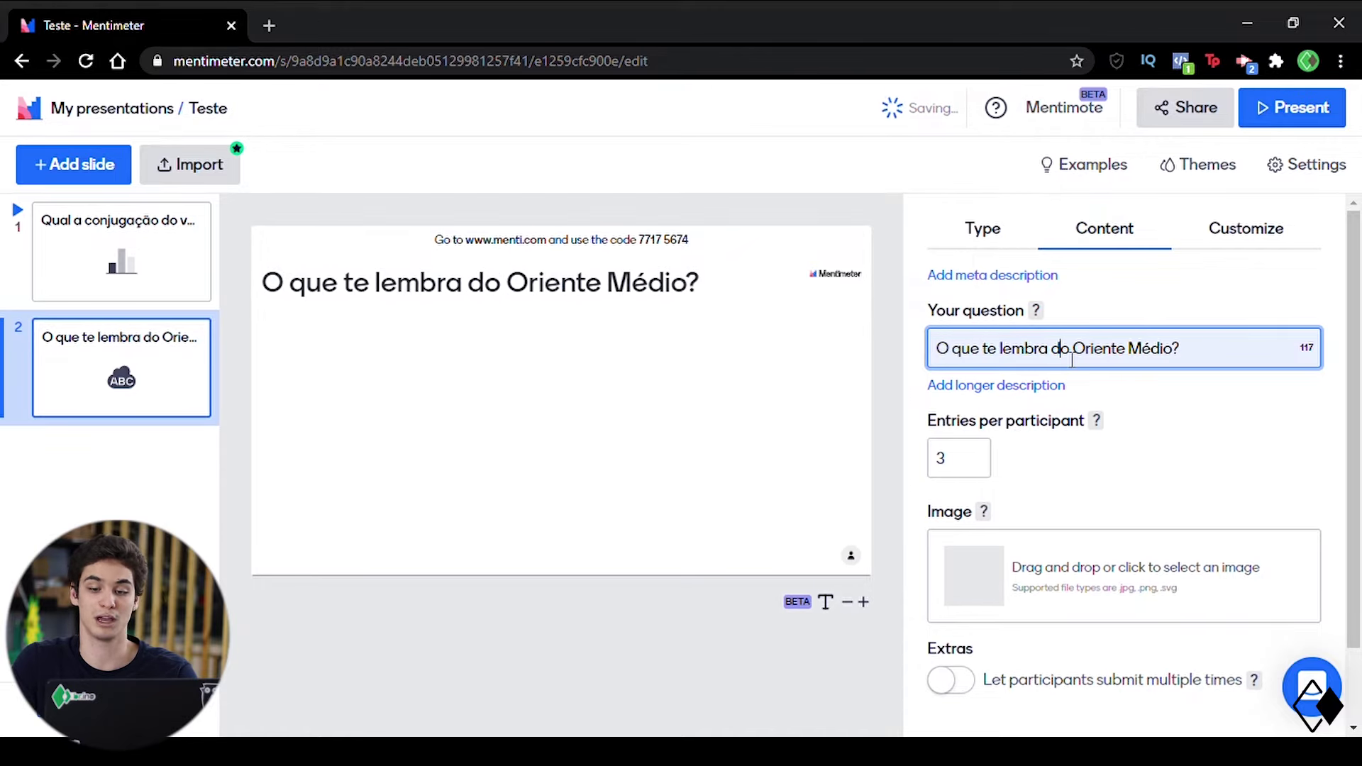
{"action": "key", "text": "BackSpace"}
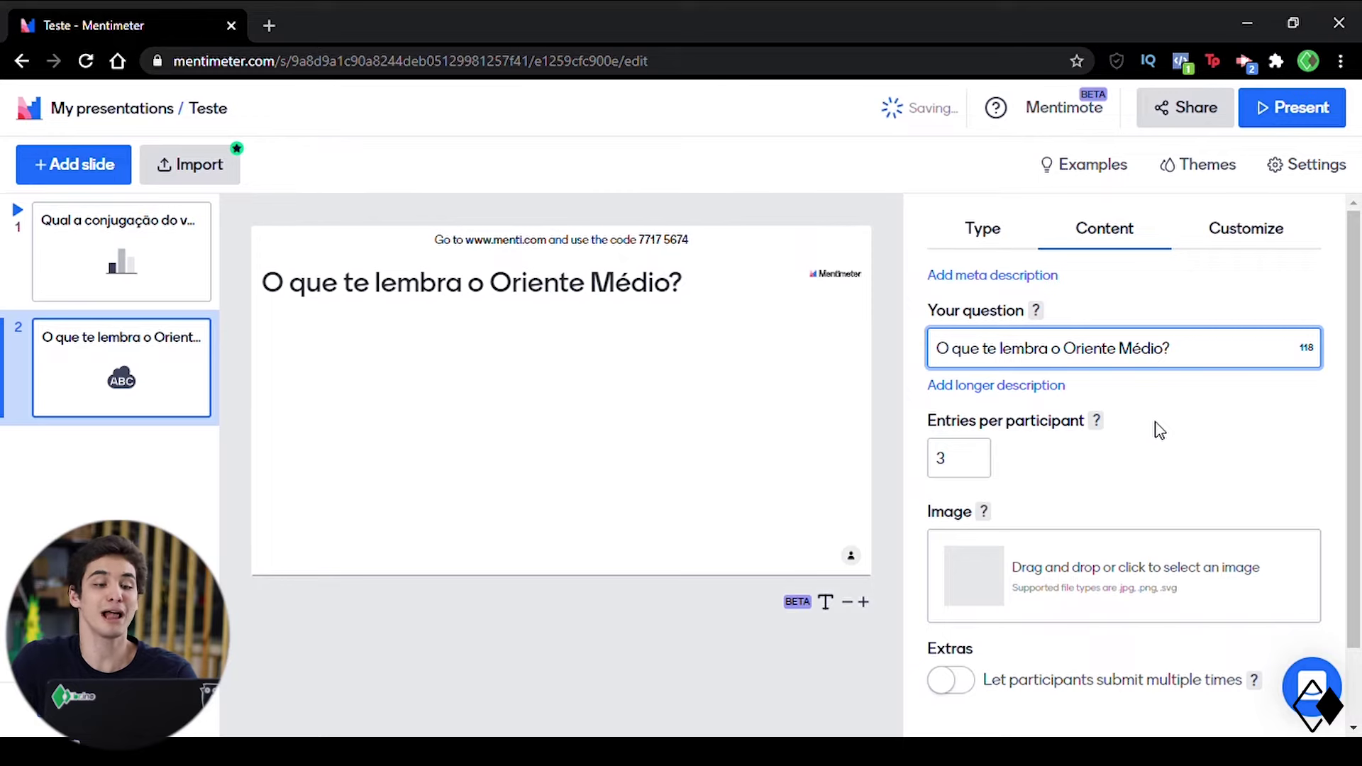
Step: Limit the word cloud to 1 entry per participant and let participants submit multiple times
{"action": "left_click", "coordinate": [975, 468]}
{"action": "key", "text": "BackSpace"}
{"action": "type", "text": "1"}
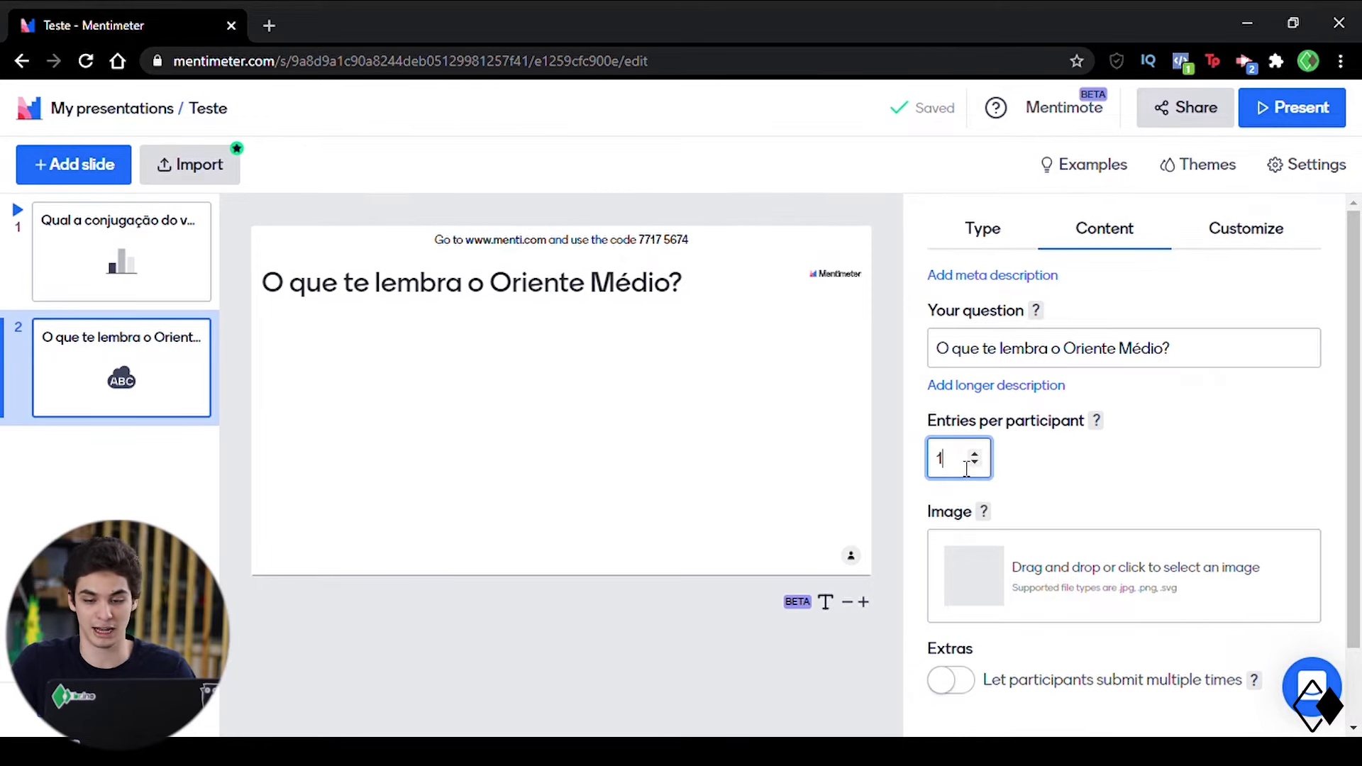
{"action": "left_click", "coordinate": [1161, 478]}
{"action": "scroll", "coordinate": [1164, 433], "scroll_direction": "down", "scroll_amount": 1}
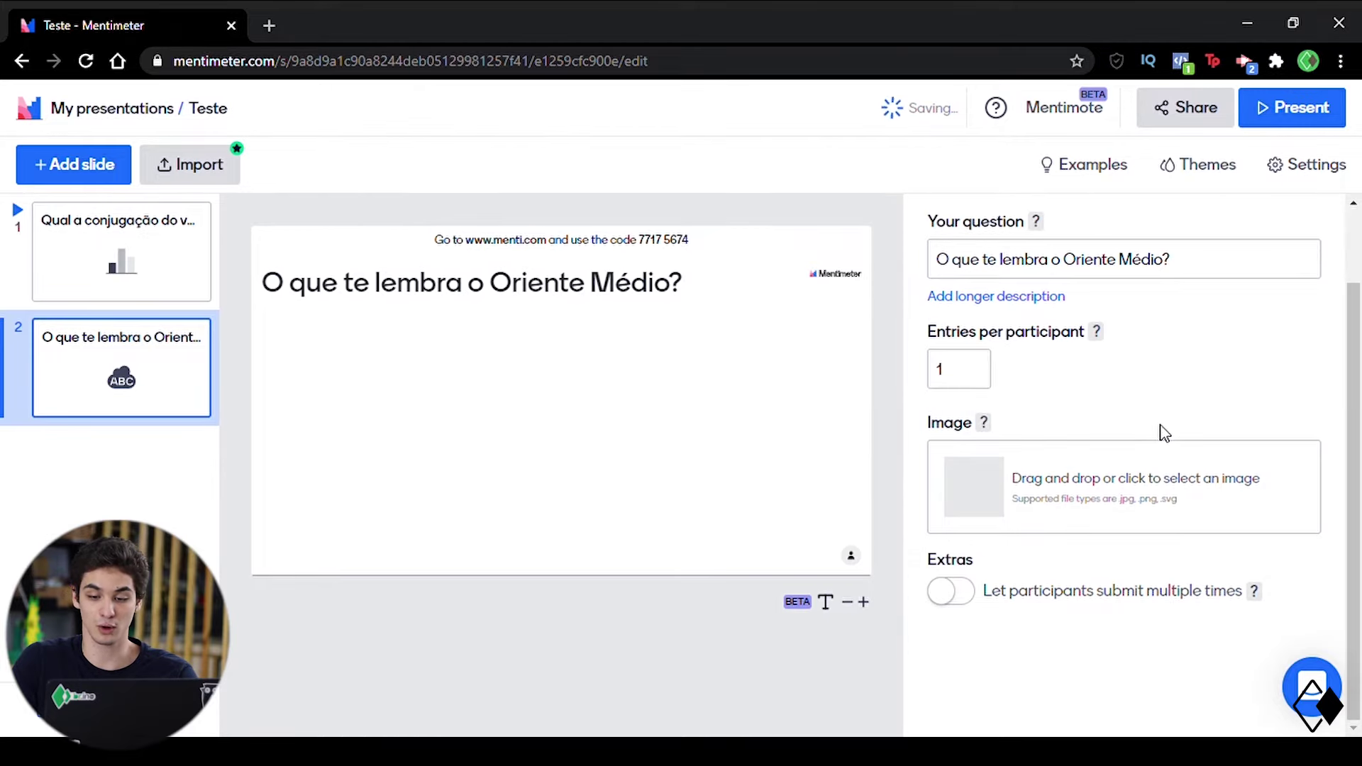
{"action": "left_click", "coordinate": [950, 592]}
{"action": "scroll", "coordinate": [1092, 471], "scroll_direction": "up", "scroll_amount": 1}
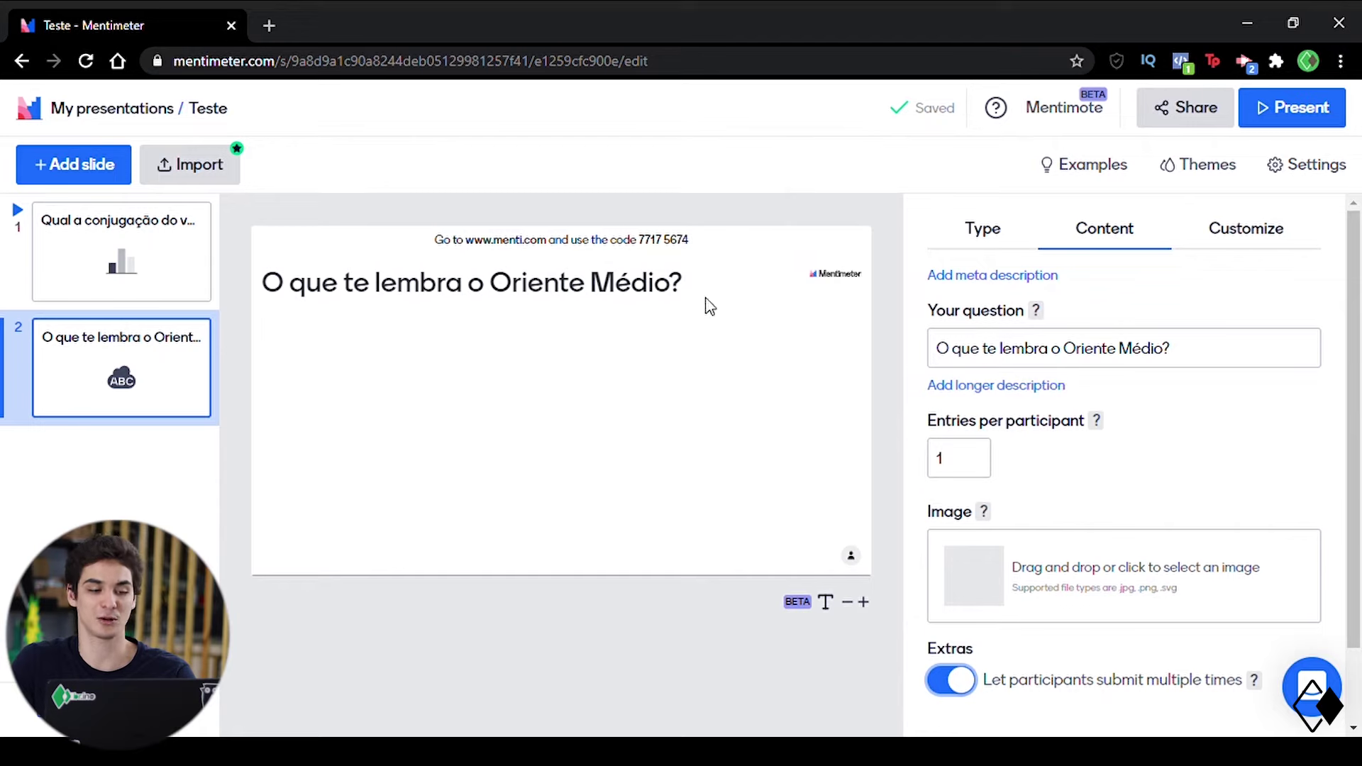
Step: Add a third slide of the Pin on Image type
{"action": "left_click", "coordinate": [80, 170]}
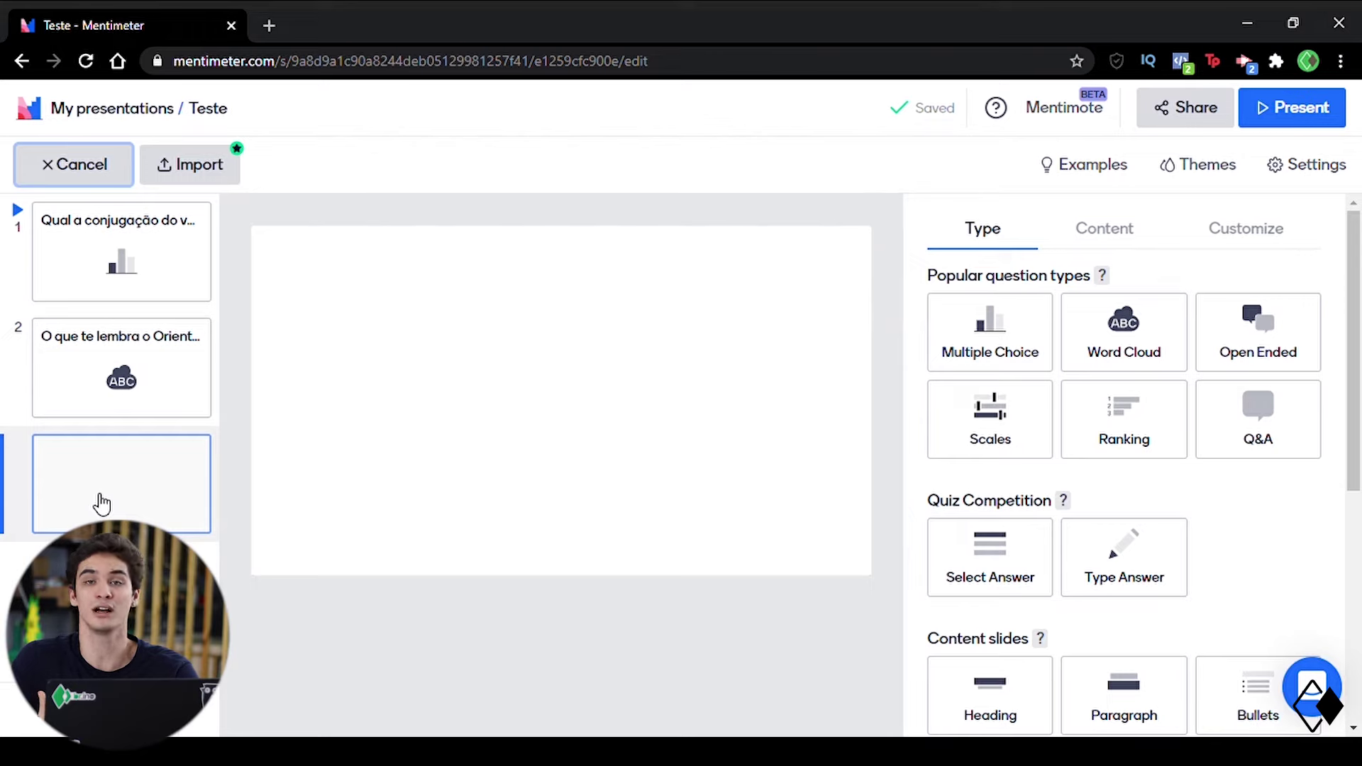
{"action": "scroll", "coordinate": [1156, 471], "scroll_direction": "down", "scroll_amount": 6}
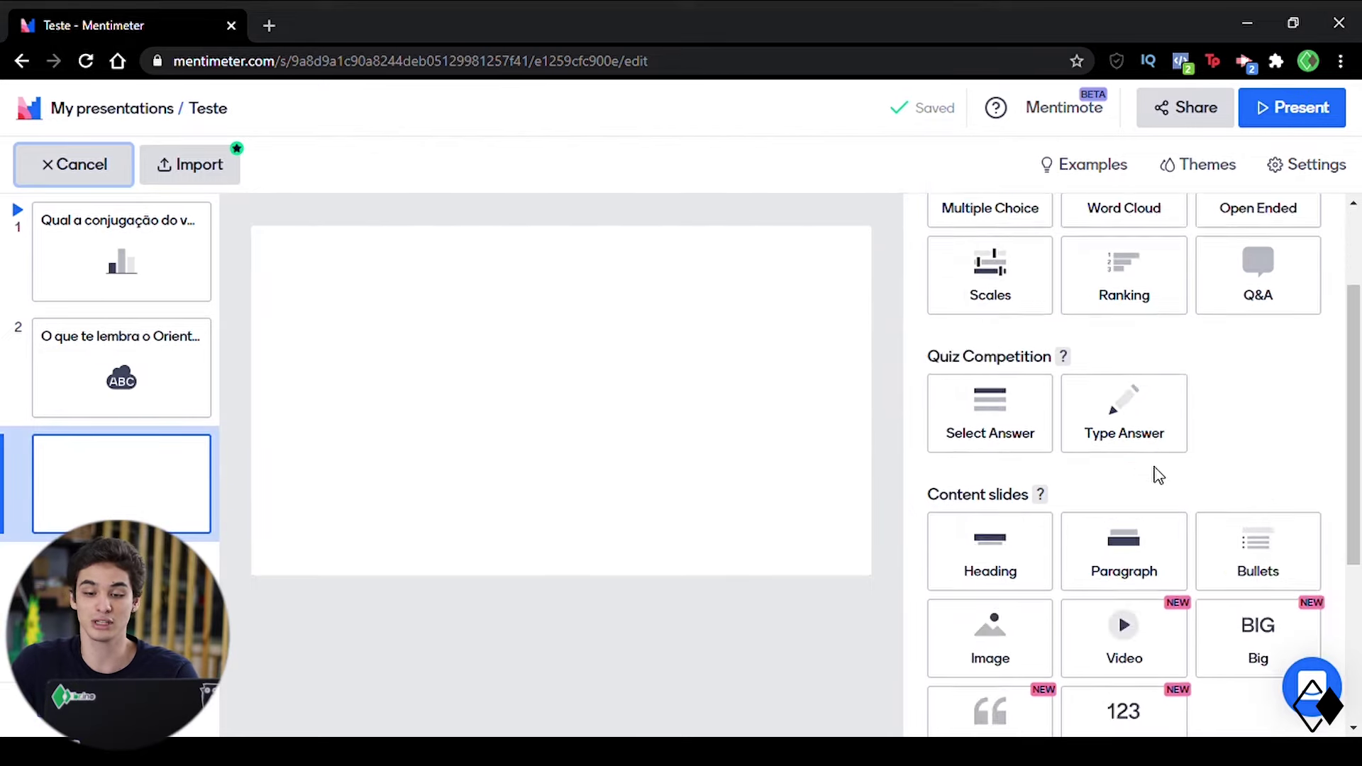
{"action": "left_click", "coordinate": [1123, 657]}
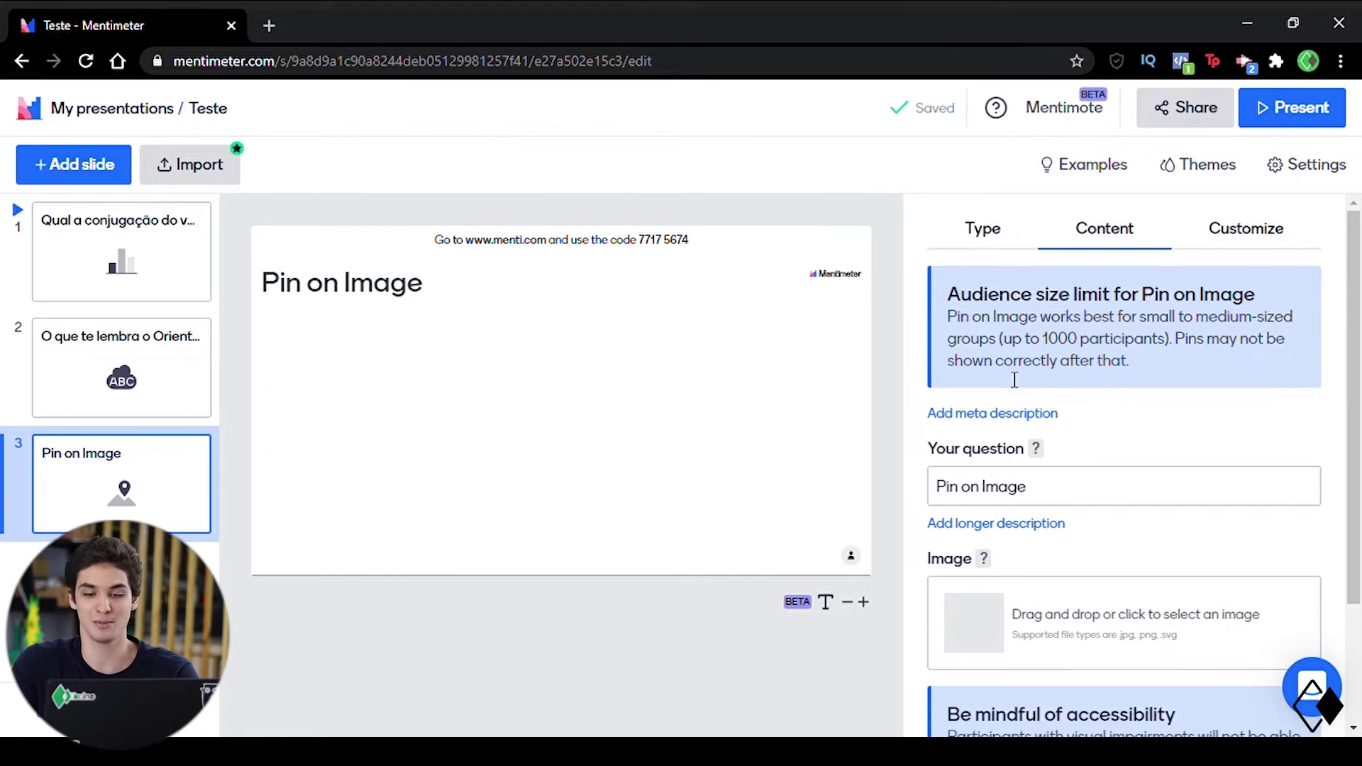
Step: Insert the Middle East map image on the Pin on Image slide with the alt text "Mapa do oriente médio"
{"action": "scroll", "coordinate": [1103, 461], "scroll_direction": "down", "scroll_amount": 2}
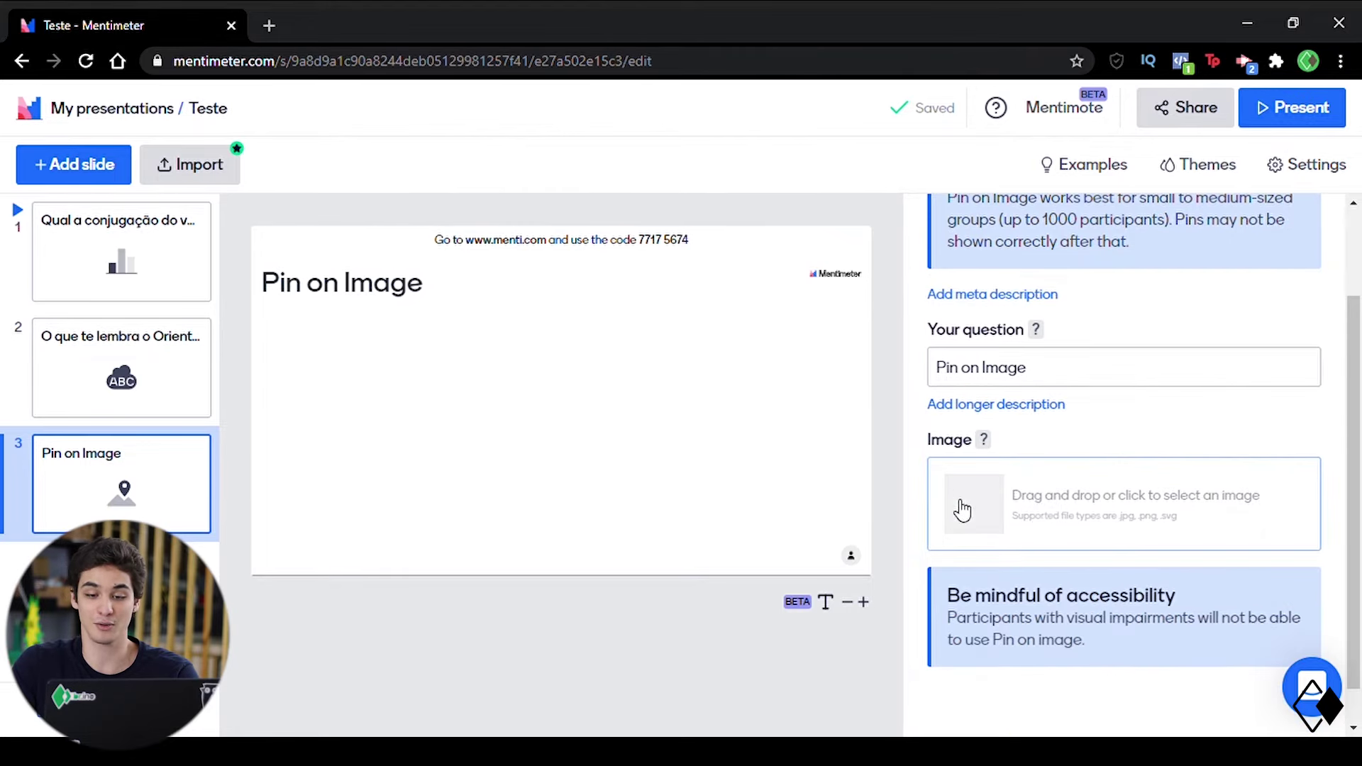
{"action": "left_click", "coordinate": [1045, 518]}
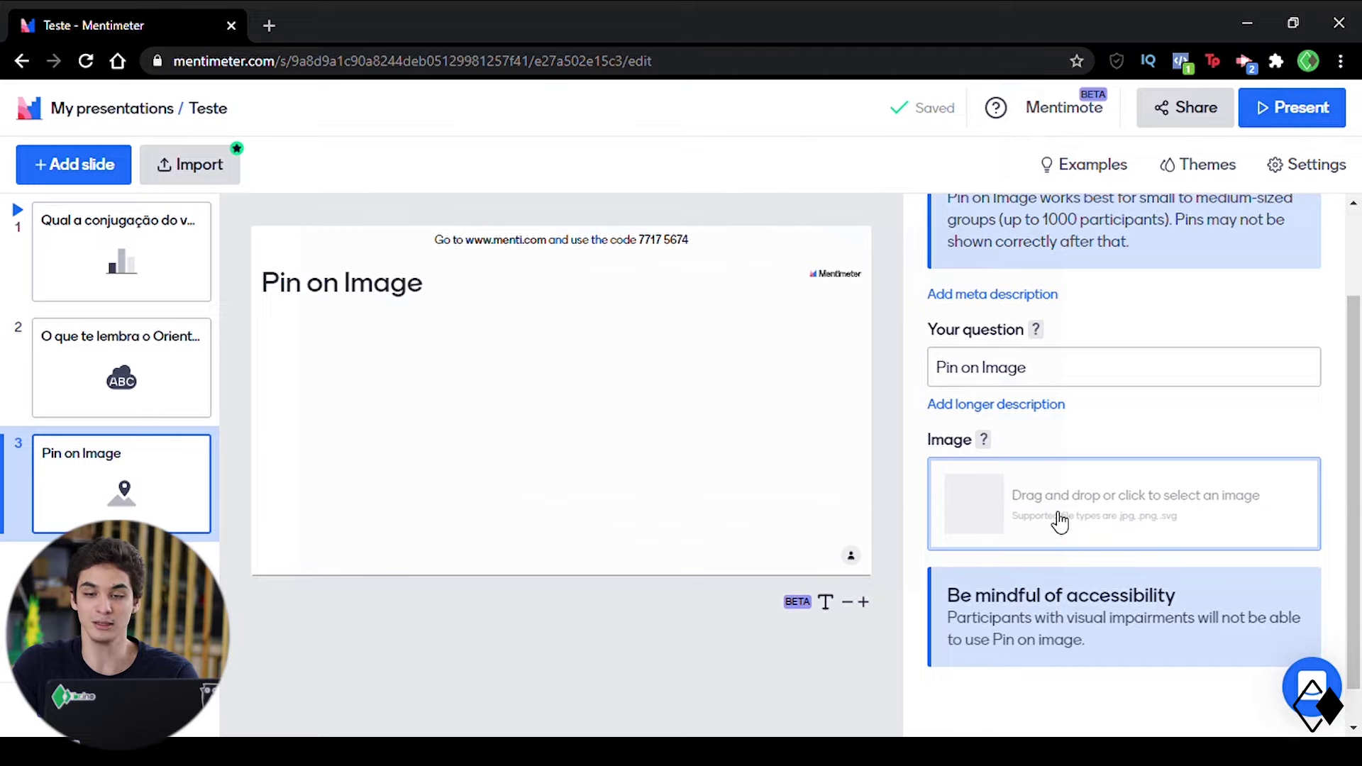
{"action": "left_click", "coordinate": [1057, 522]}
{"action": "left_click", "coordinate": [705, 523]}
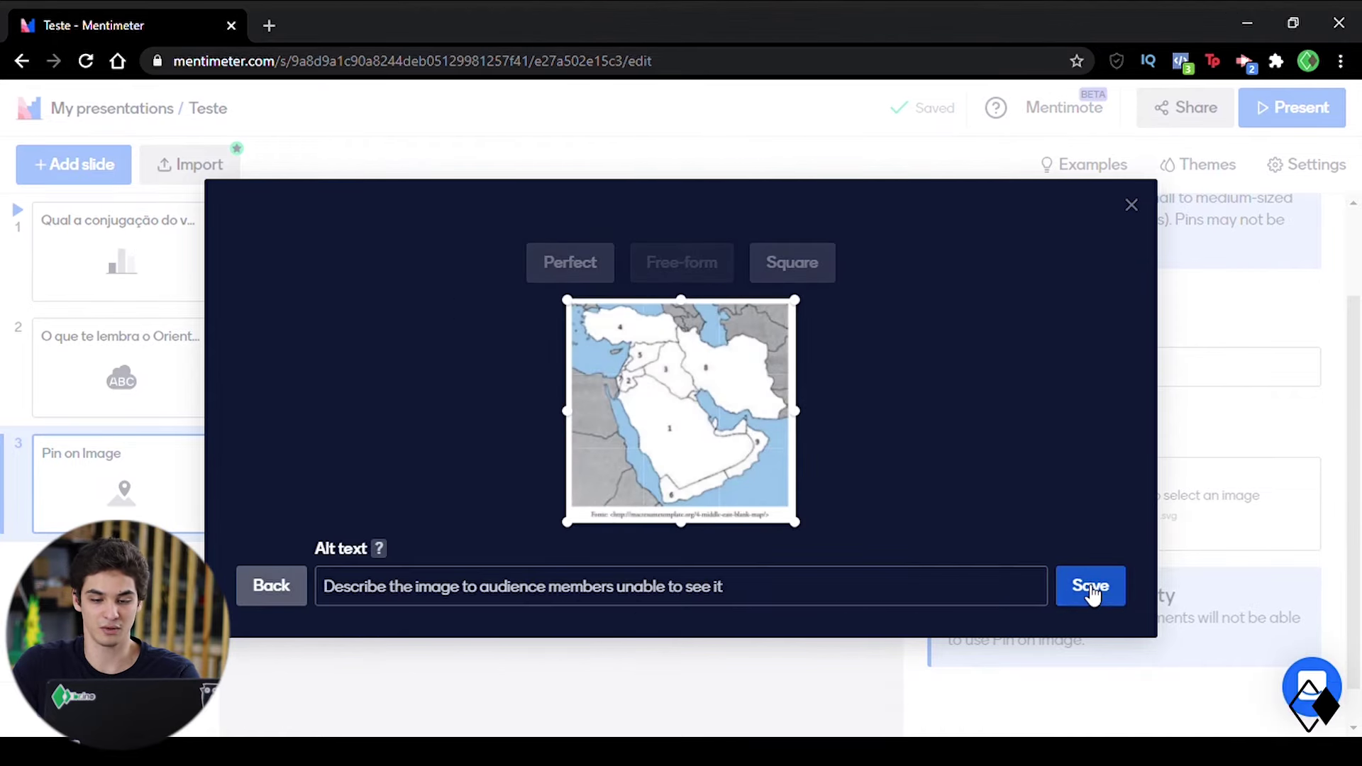
{"action": "left_click", "coordinate": [793, 595]}
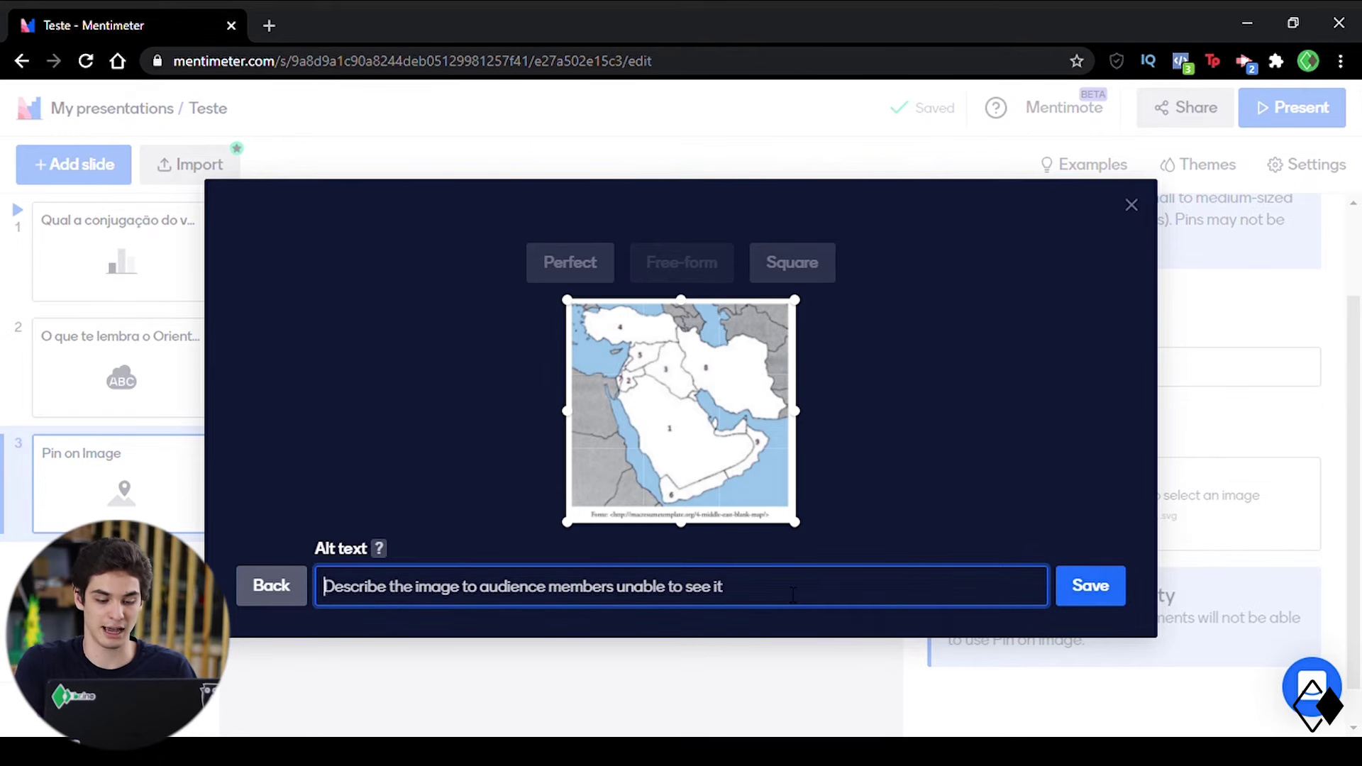
{"action": "type", "text": "Maaa do oriente médio"}
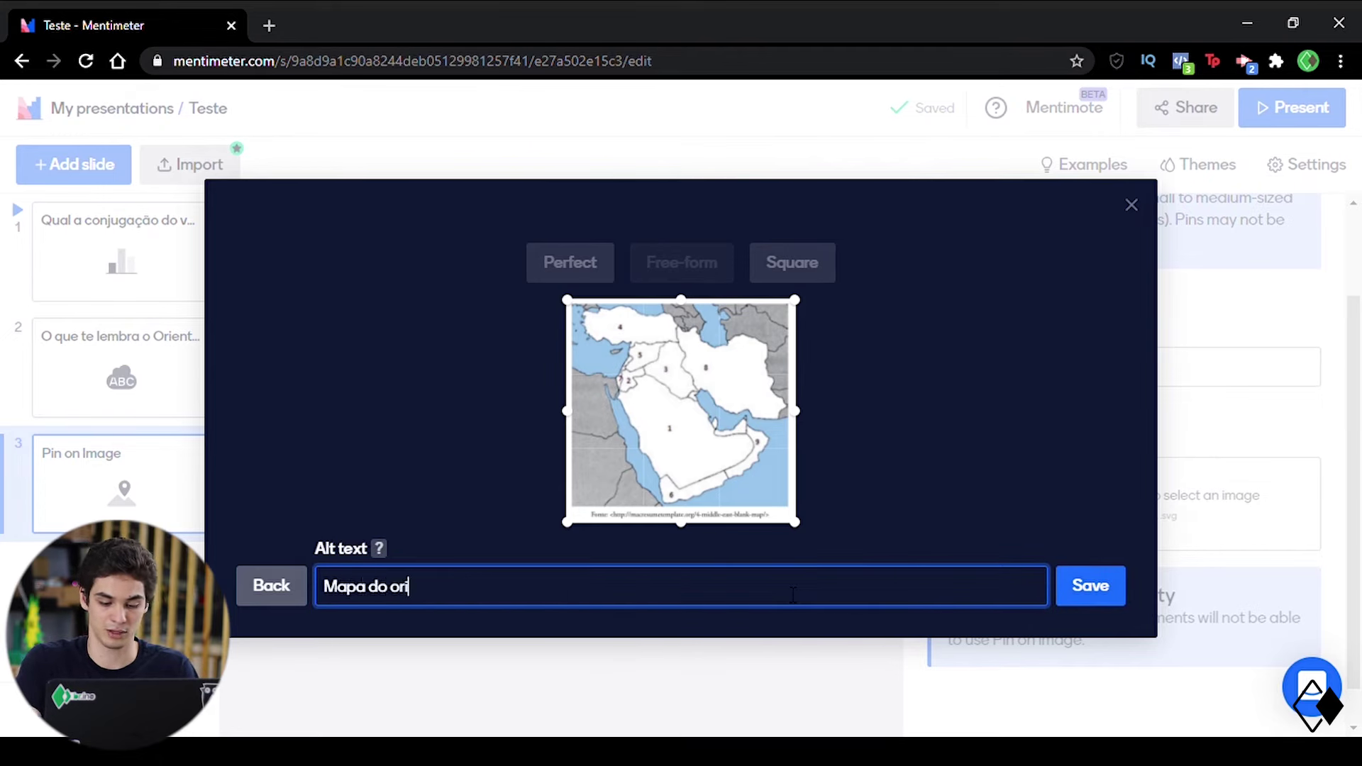
{"action": "left_click", "coordinate": [1084, 594]}
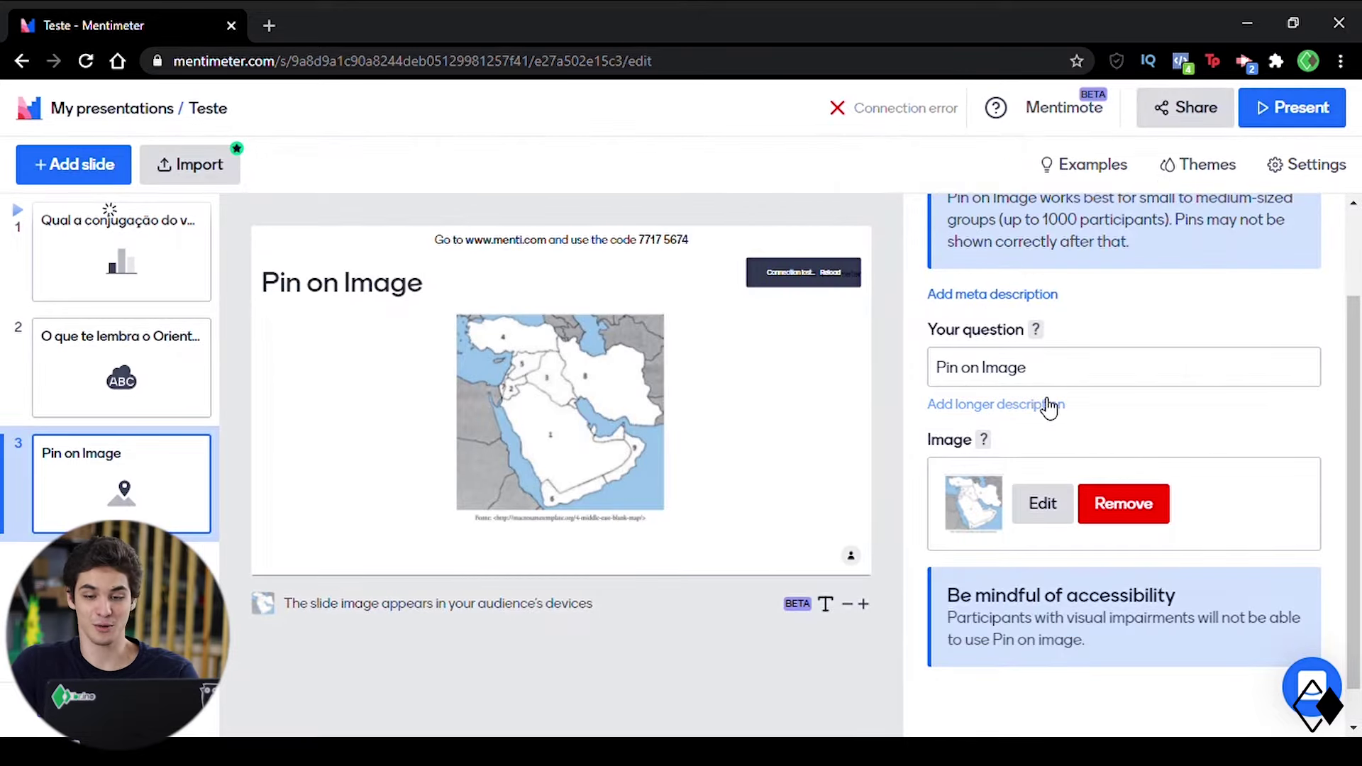
Step: Set the Pin on Image slide's question to "Onde fica Israel no mapa?"
{"action": "triple_click", "coordinate": [996, 370]}
{"action": "type", "text": "O"}
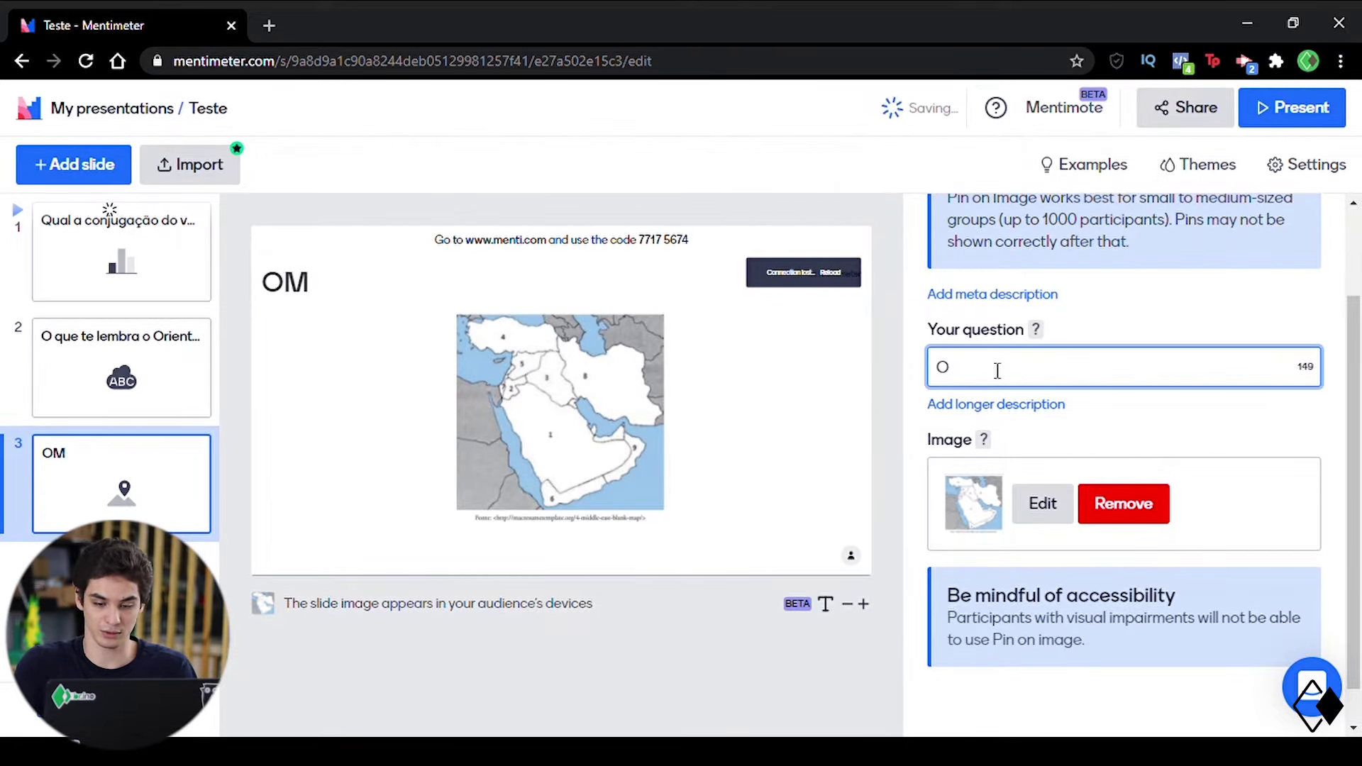
{"action": "type", "text": "nde fica Israel no "}
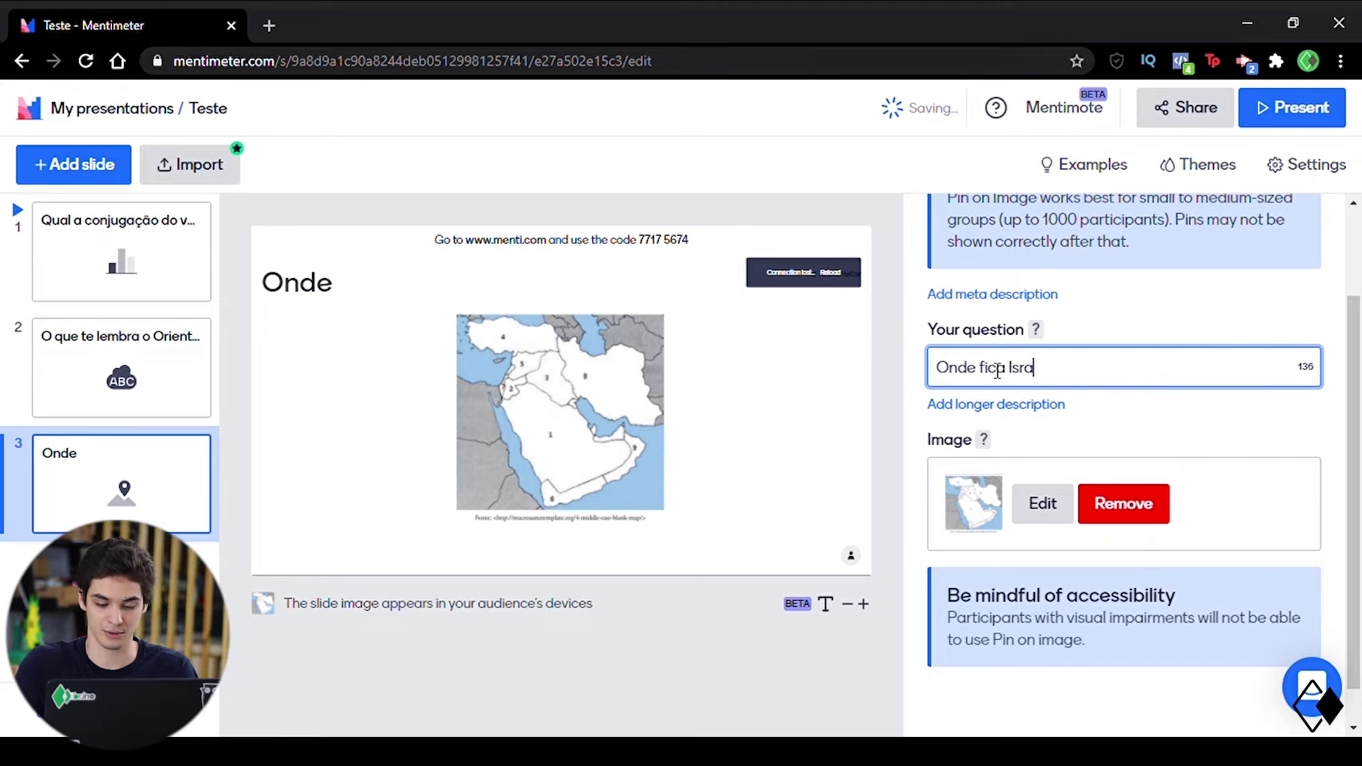
{"action": "type", "text": "mapa?"}
{"action": "left_click", "coordinate": [723, 643]}
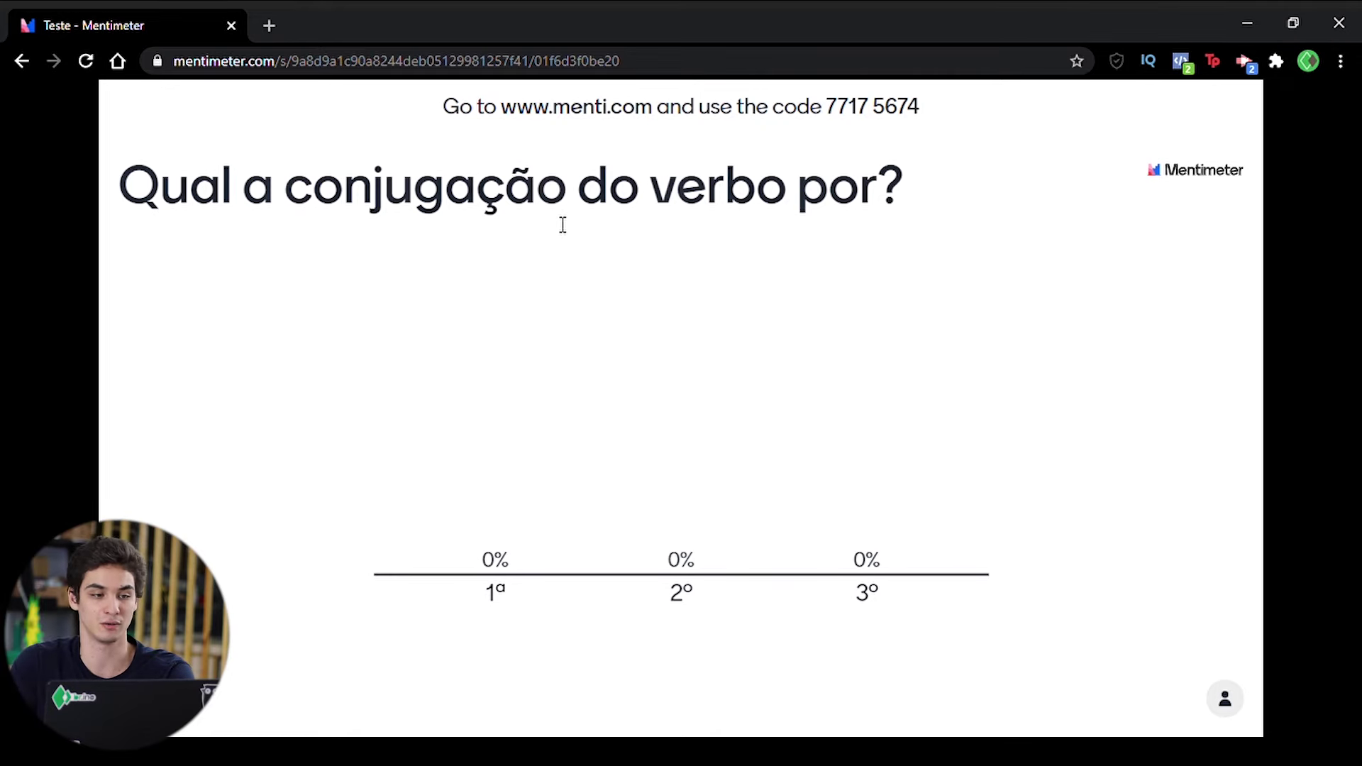
Step: Open menti.com in a new browser tab
{"action": "left_click", "coordinate": [264, 21]}
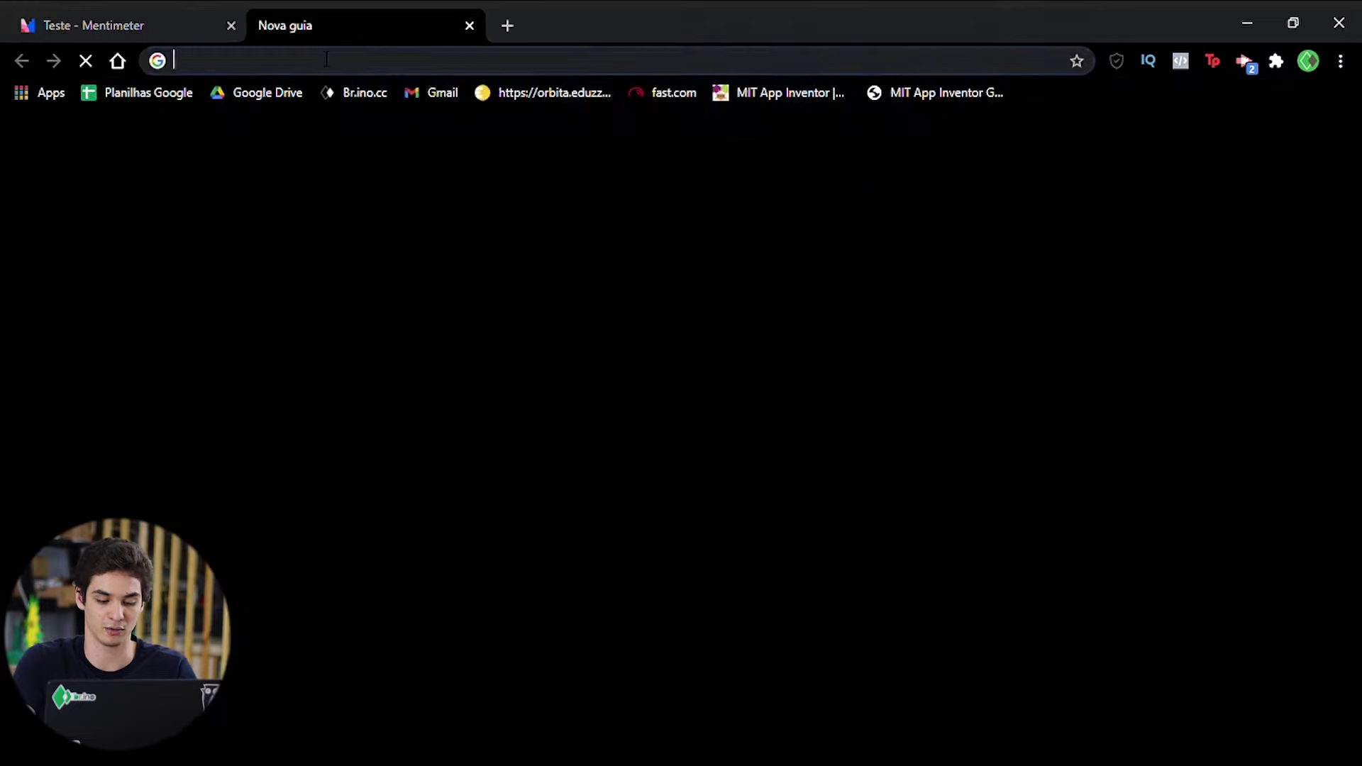
{"action": "type", "text": "menti.com"}
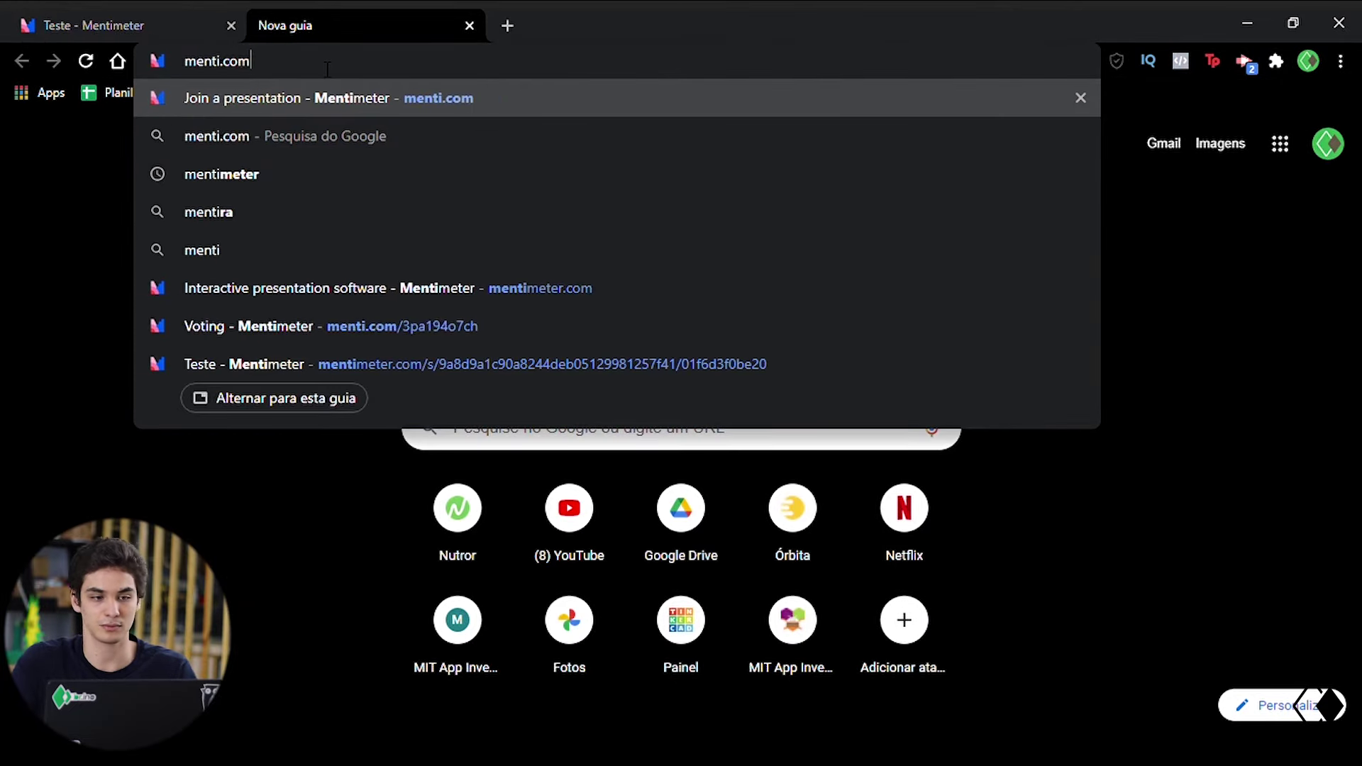
{"action": "key", "text": "Return"}
Step: Join the presentation as a participant with the join code copied from the presented slide
{"action": "left_click", "coordinate": [138, 14]}
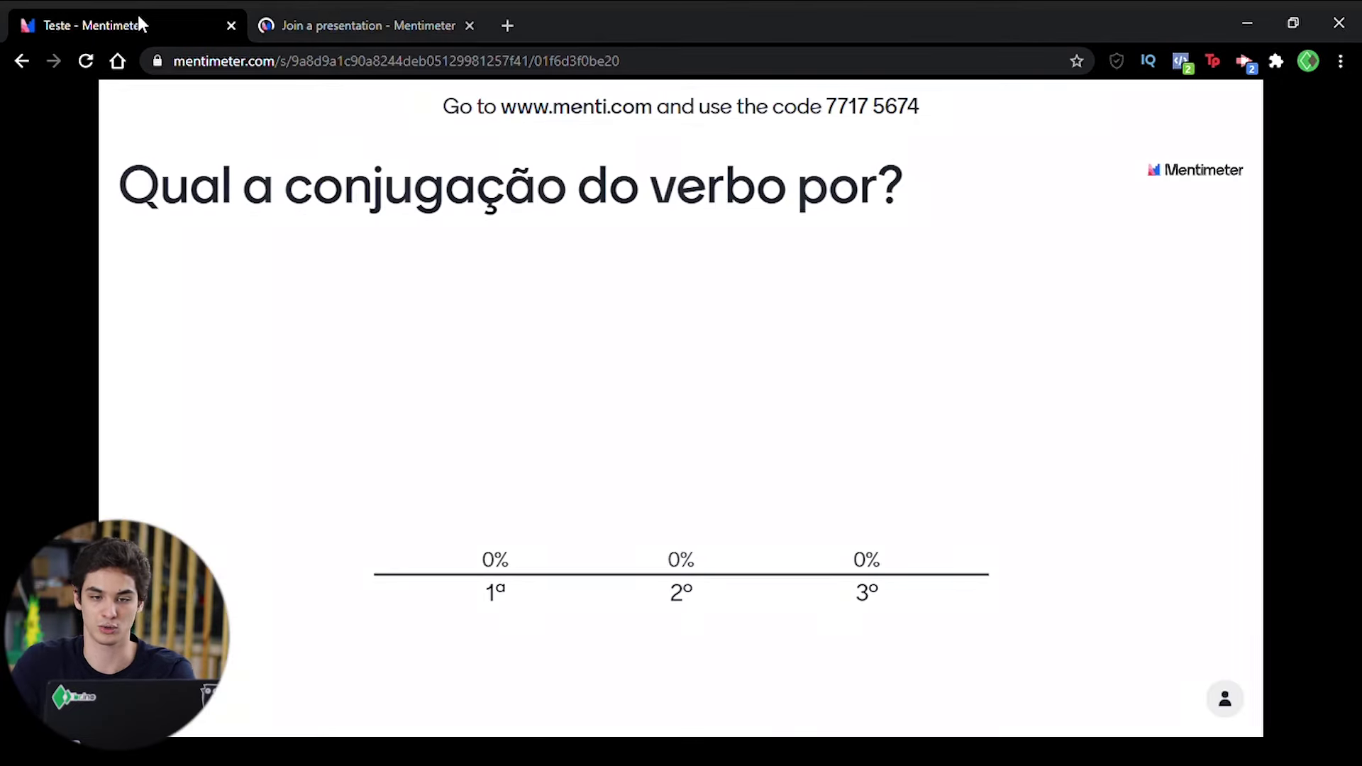
{"action": "left_click_drag", "start_coordinate": [829, 118], "coordinate": [926, 122]}
{"action": "key", "text": "ctrl+c"}
{"action": "left_click", "coordinate": [361, 28]}
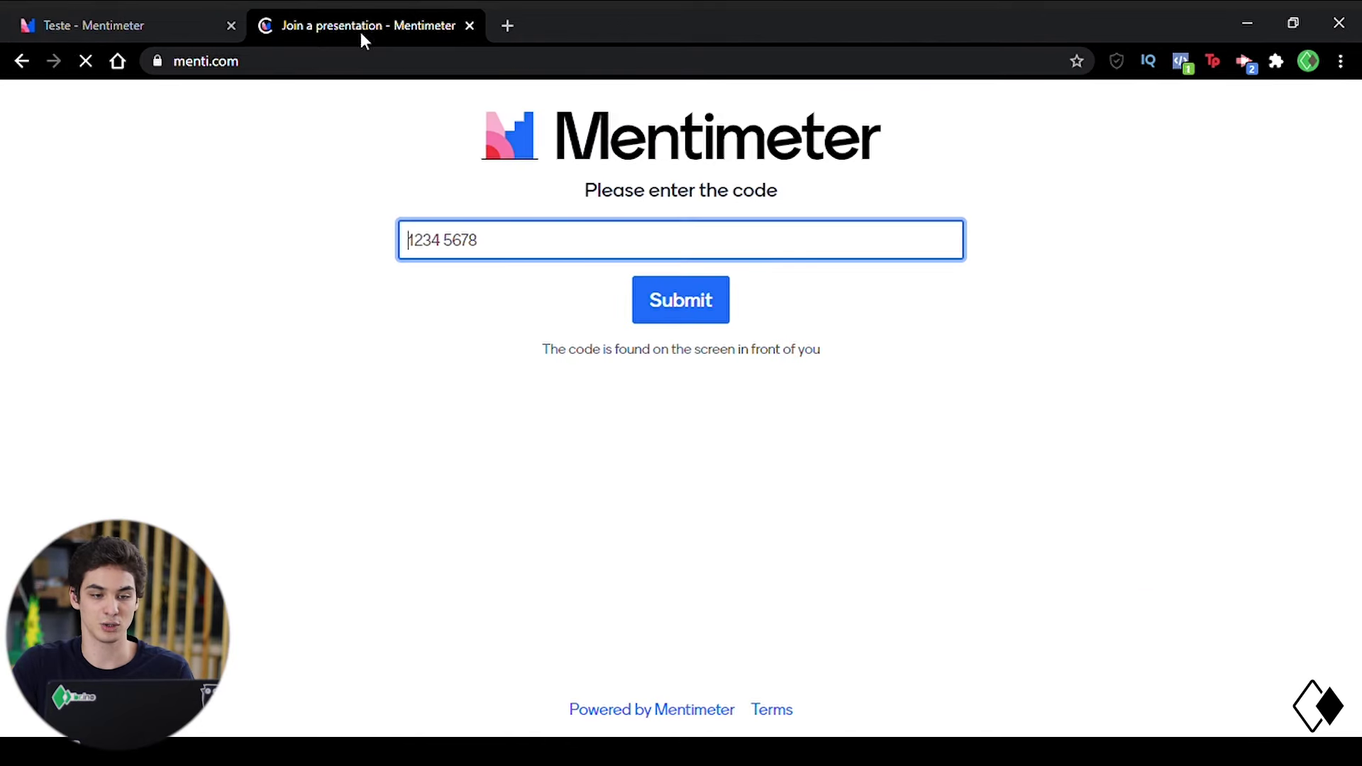
{"action": "key", "text": "ctrl+v"}
{"action": "left_click", "coordinate": [671, 298]}
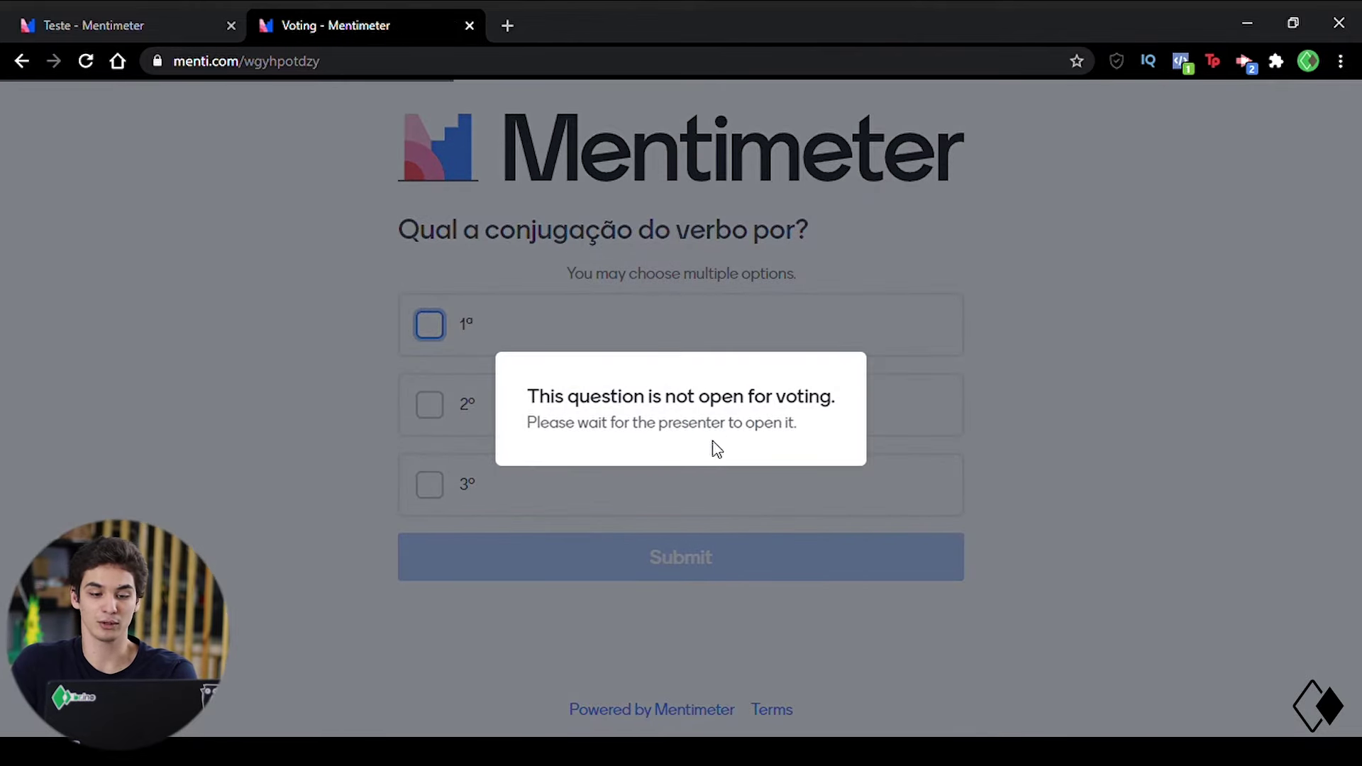
{"action": "left_click", "coordinate": [749, 435]}
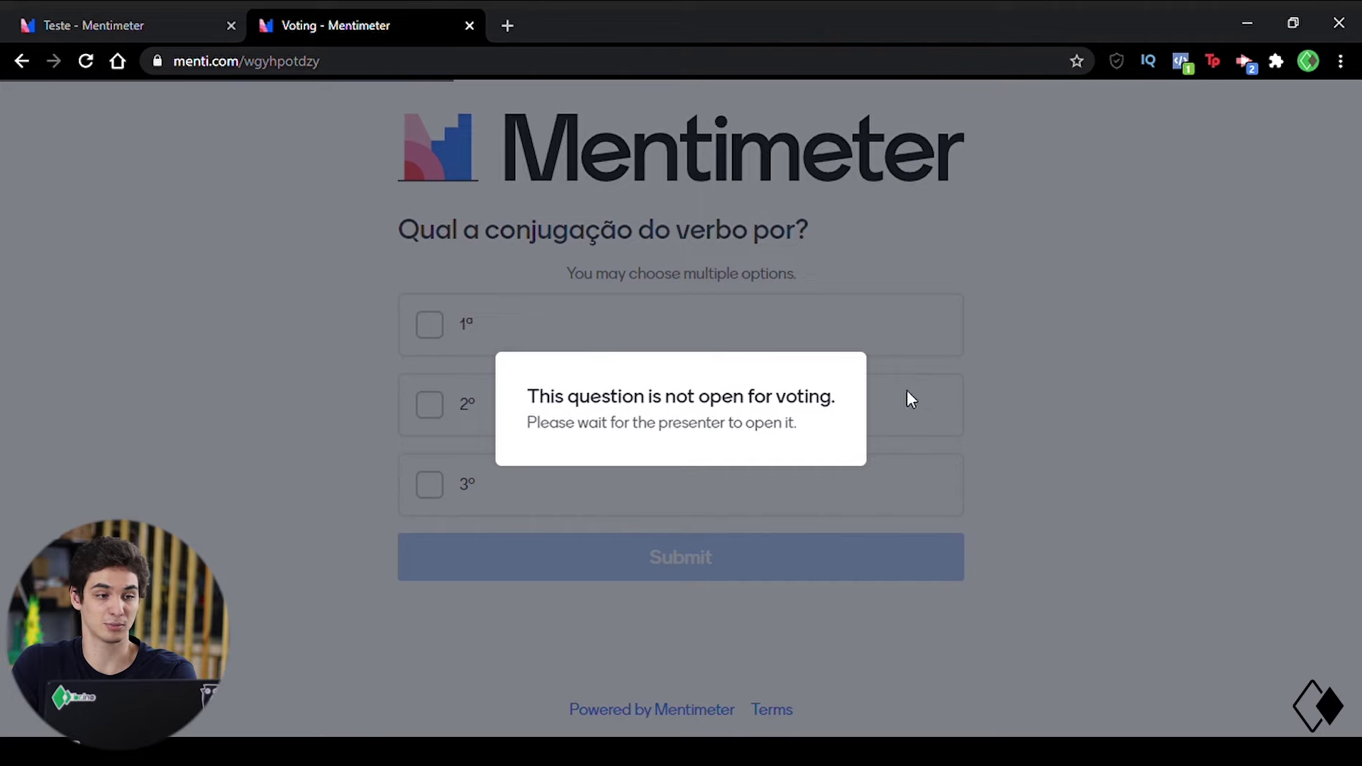
Step: Return to the Teste editor, turn off Close voting for the verb conjugation question, and present it again
{"action": "left_click", "coordinate": [177, 20]}
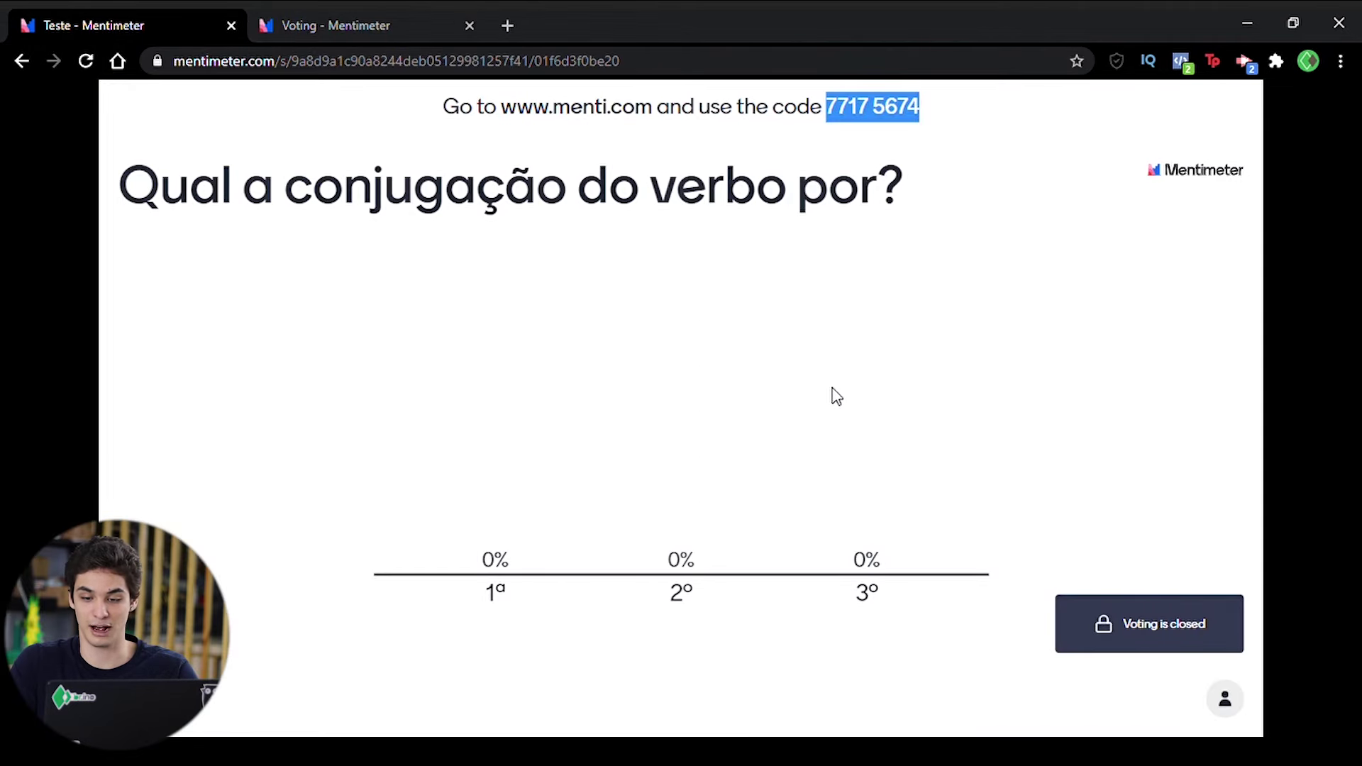
{"action": "left_click", "coordinate": [1159, 630]}
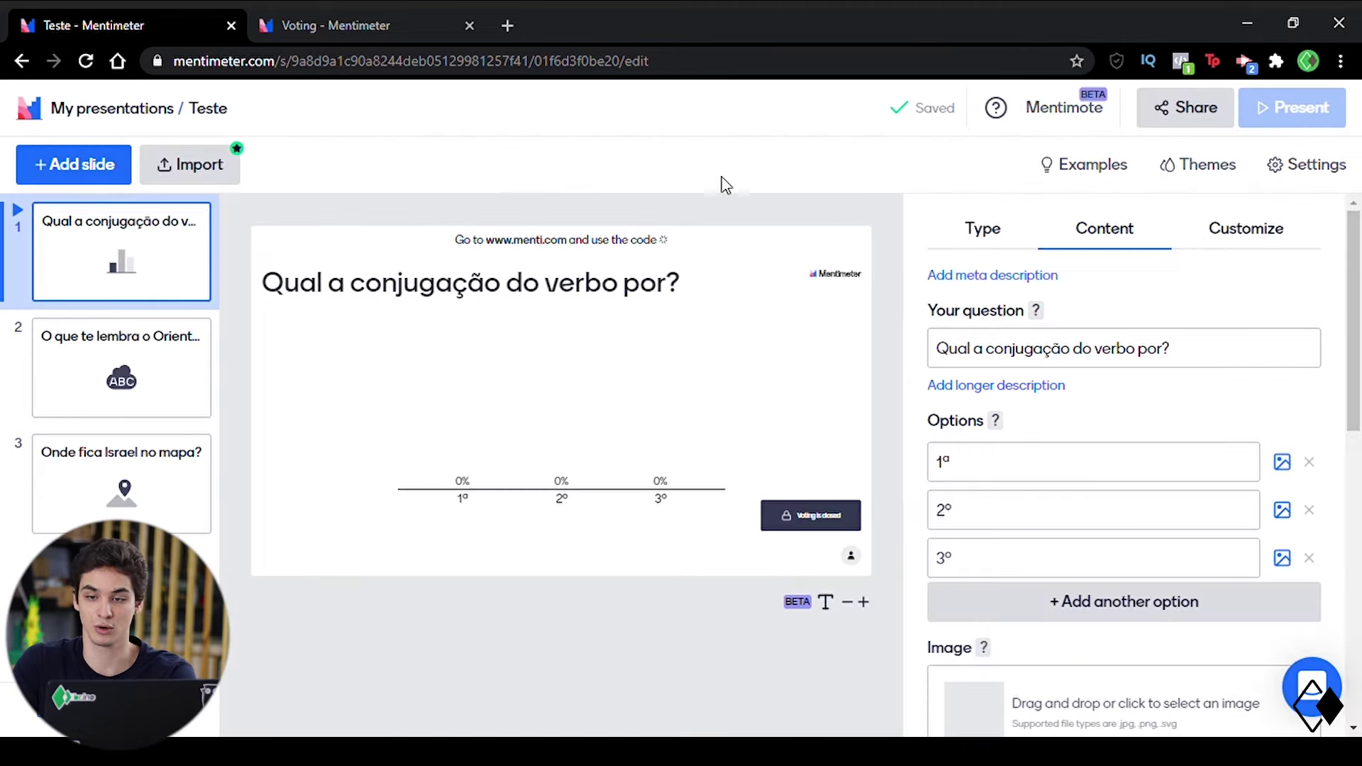
{"action": "left_click", "coordinate": [1251, 232]}
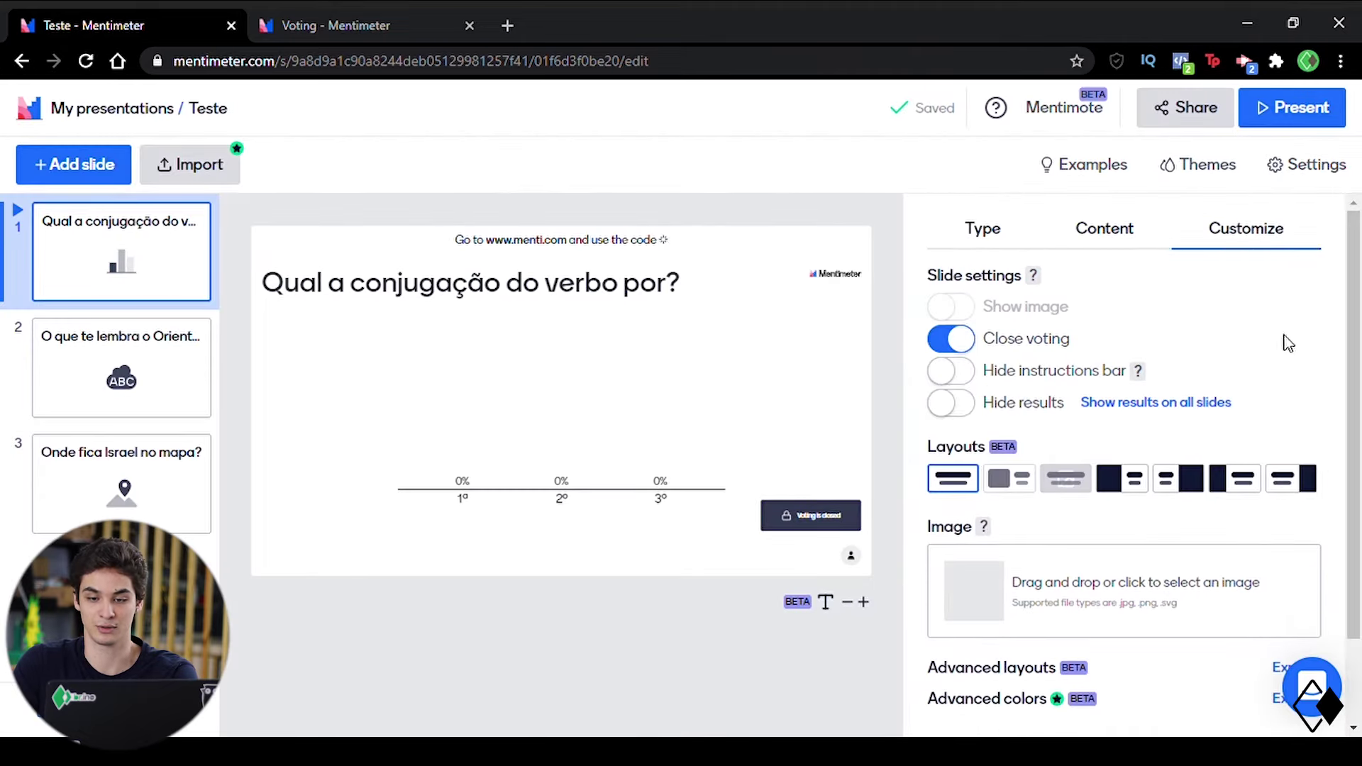
{"action": "left_click", "coordinate": [951, 339]}
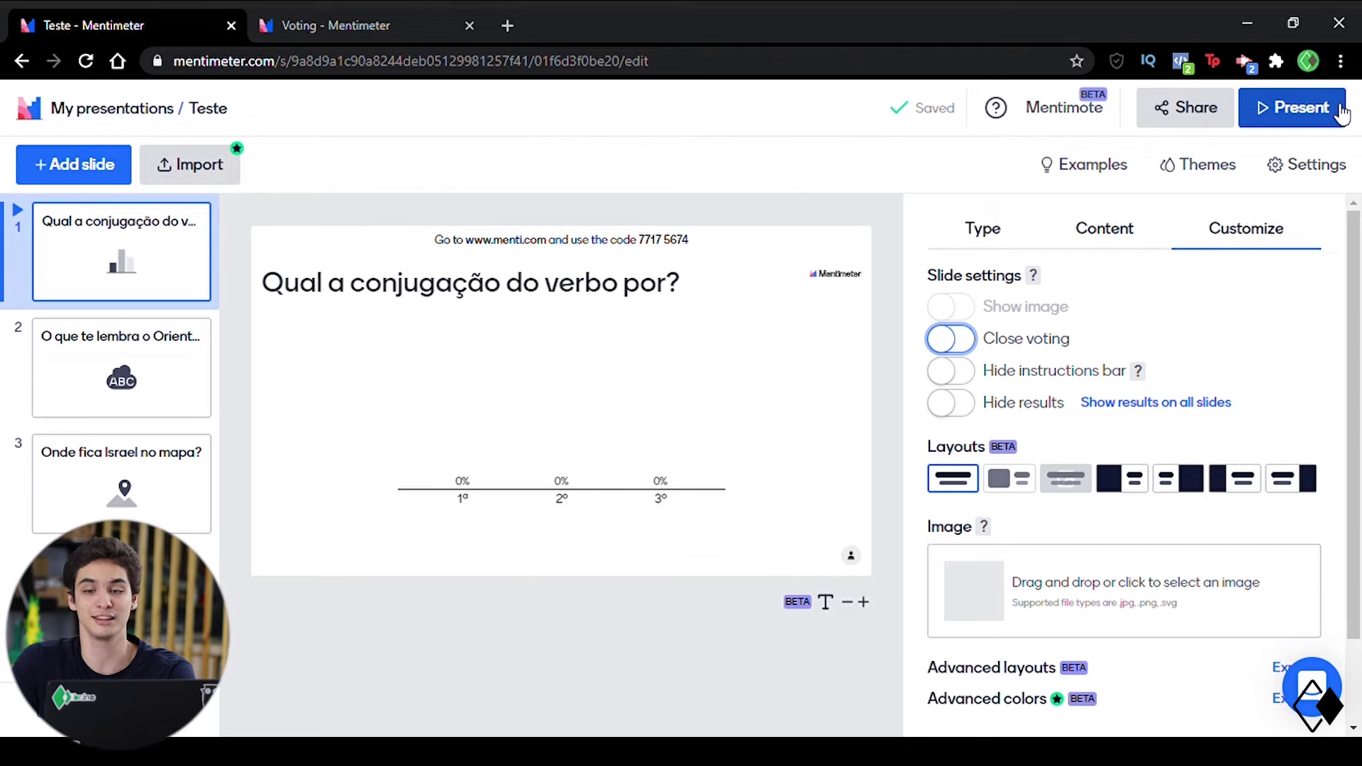
{"action": "left_click", "coordinate": [1339, 110]}
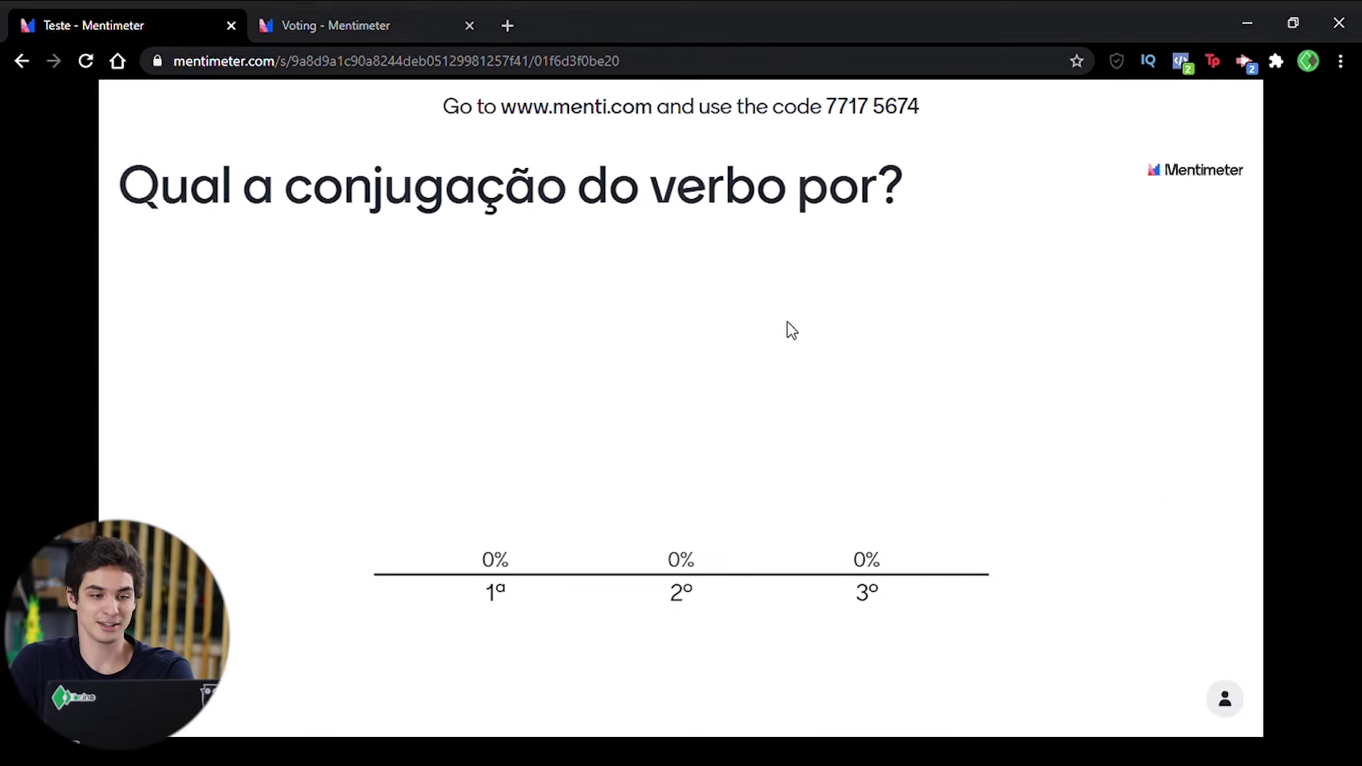
Step: Submit the answer 2º to the verb conjugation question on the participant voting page
{"action": "left_click", "coordinate": [399, 12]}
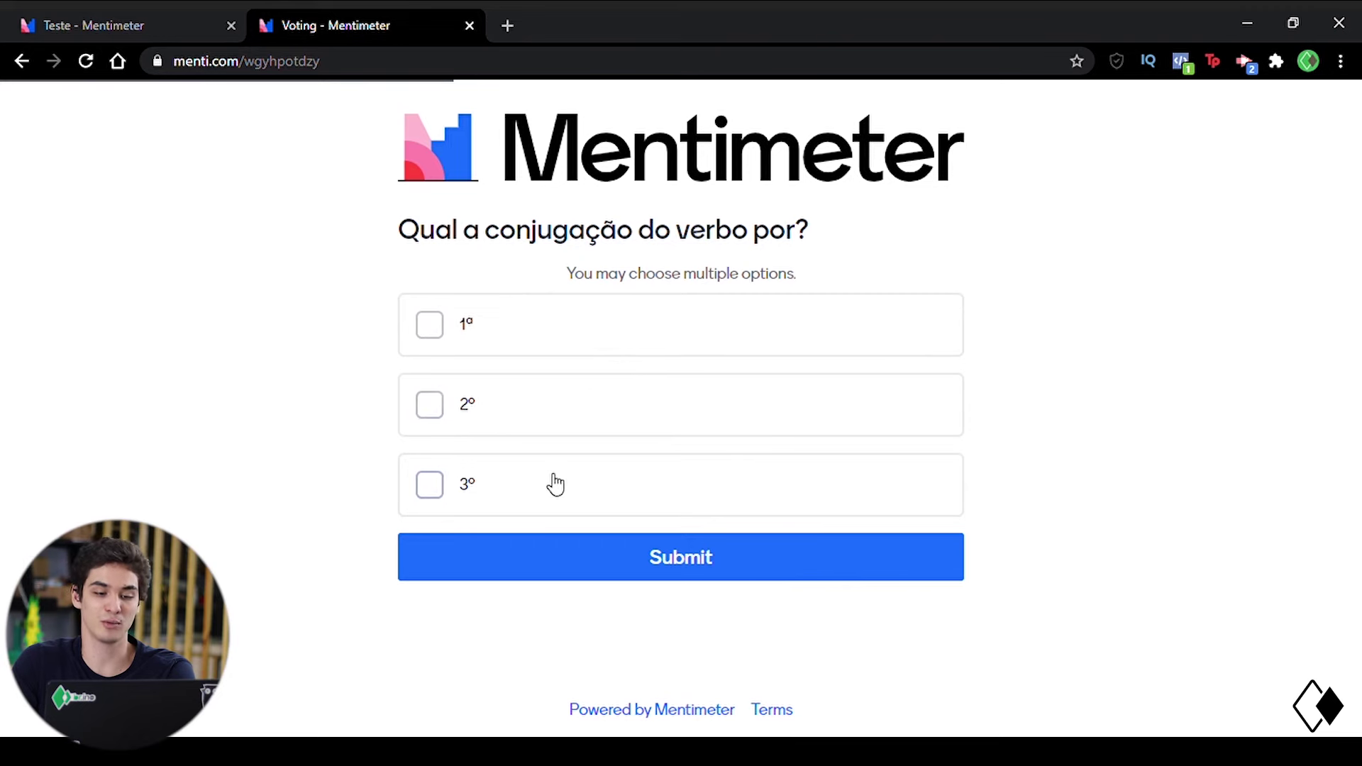
{"action": "left_click", "coordinate": [439, 416]}
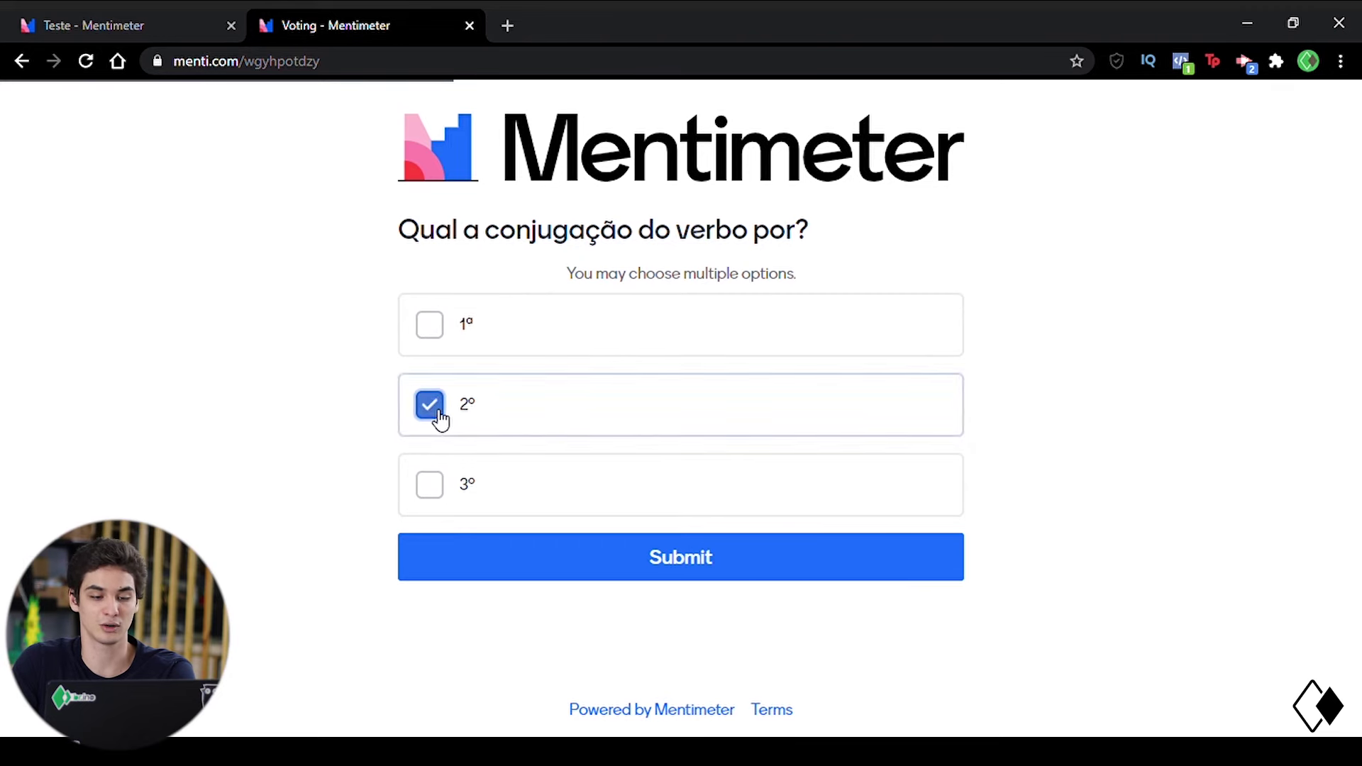
{"action": "left_click", "coordinate": [645, 564]}
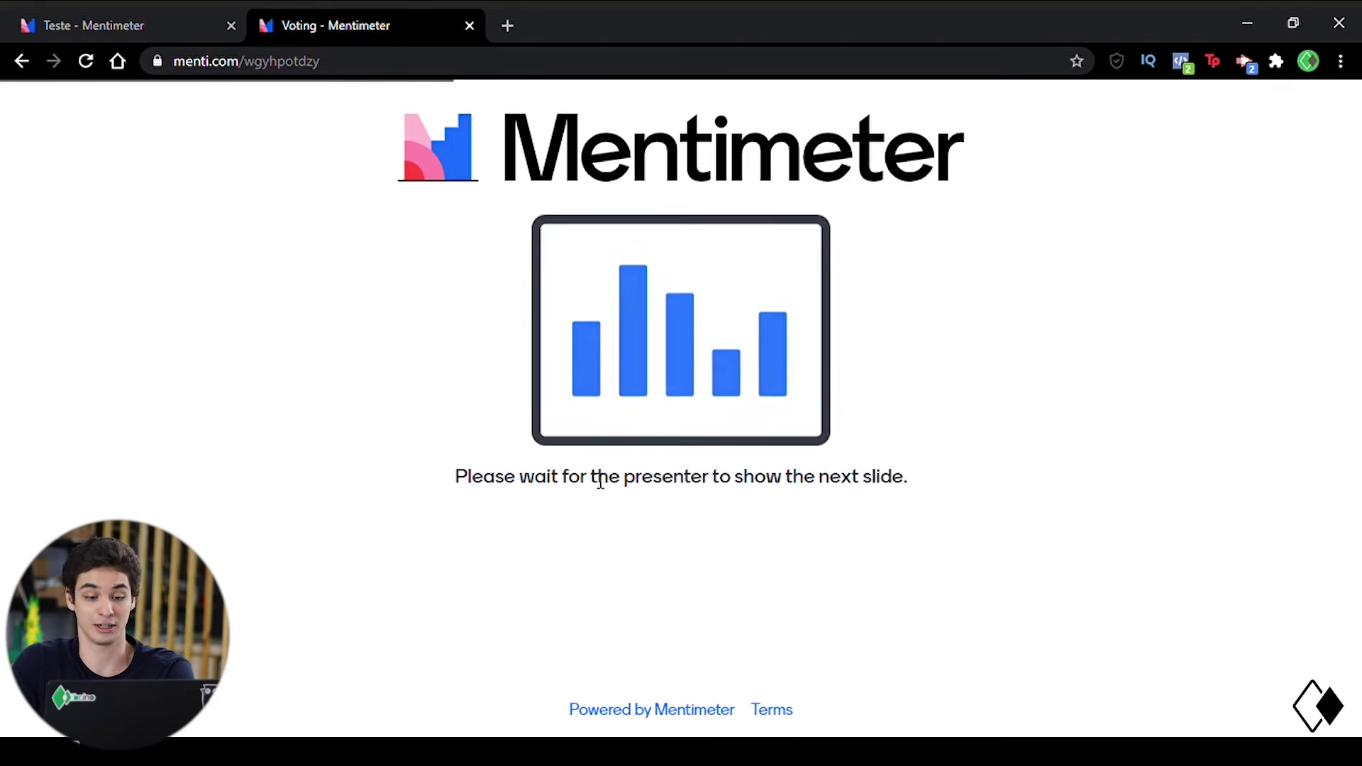
Step: Reload the voting page and try to vote again on the same question, with 3º and with 2º
{"action": "left_click", "coordinate": [85, 61]}
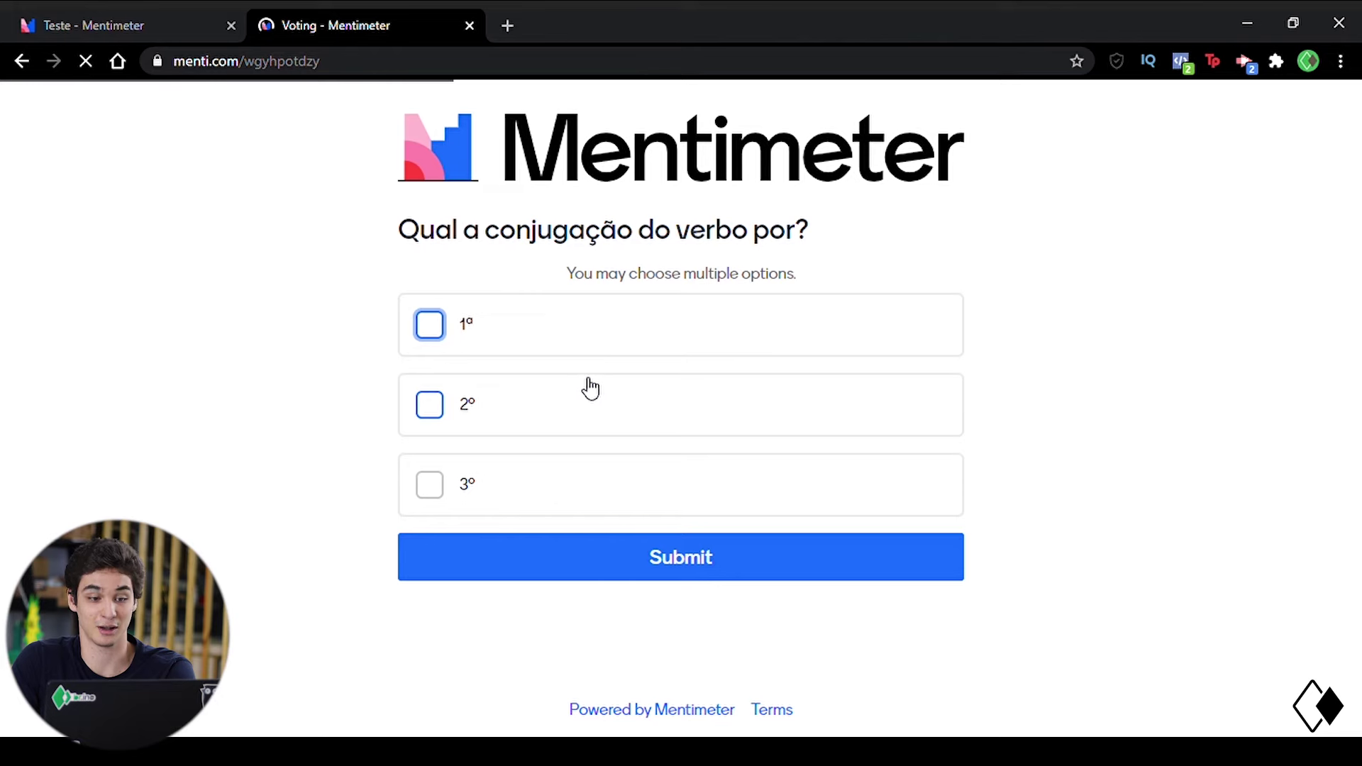
{"action": "left_click", "coordinate": [454, 484]}
{"action": "left_click", "coordinate": [641, 560]}
{"action": "left_click", "coordinate": [84, 61]}
{"action": "left_click", "coordinate": [518, 405]}
{"action": "left_click", "coordinate": [522, 571]}
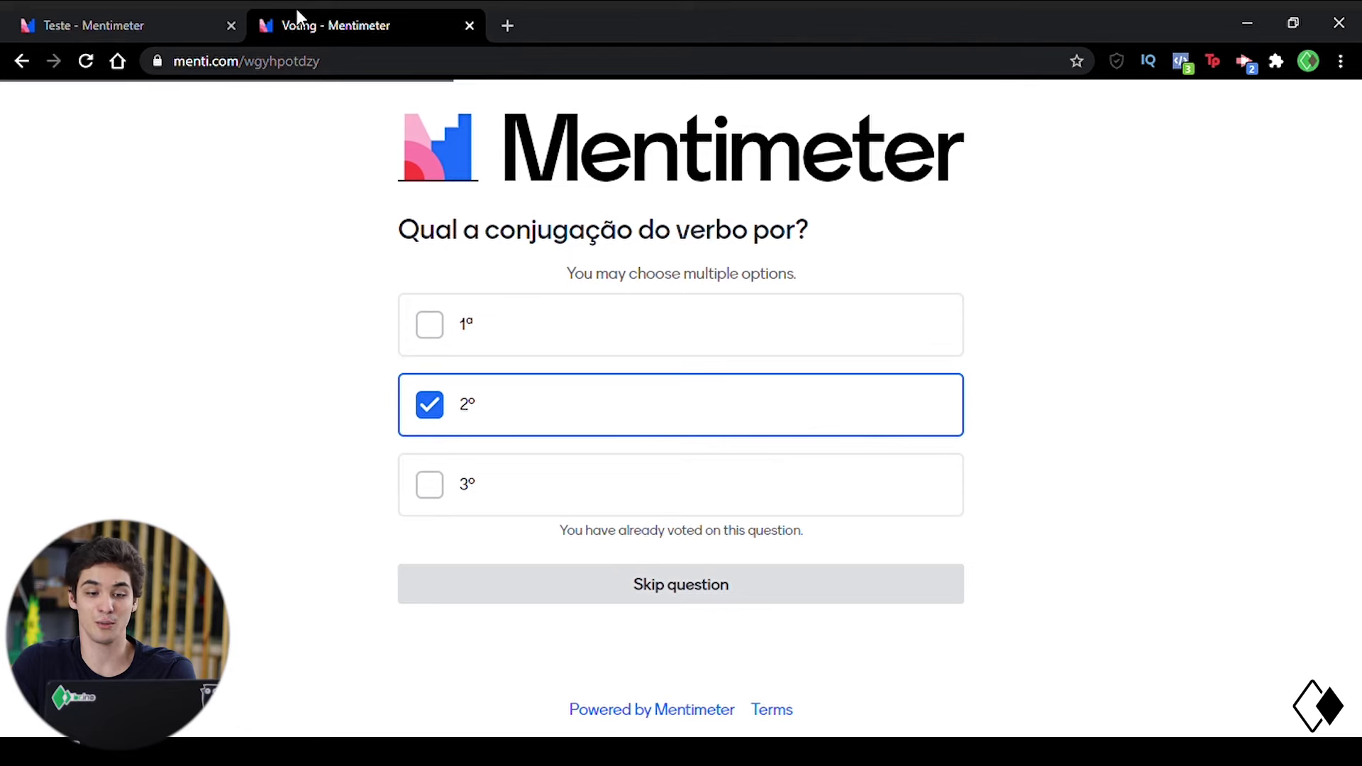
Step: Check the first question's results, advance the presentation to the word cloud slide, and go to that slide on the voting page
{"action": "left_click", "coordinate": [135, 16]}
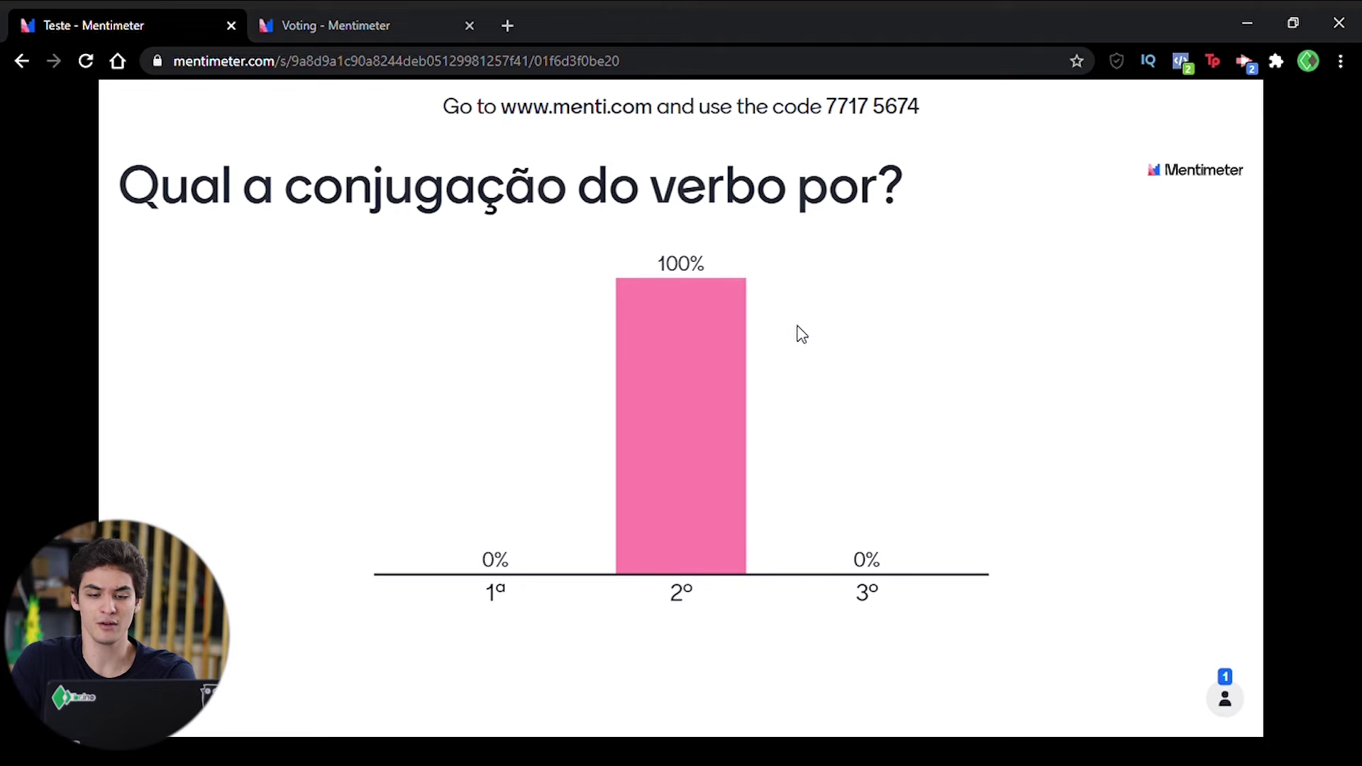
{"action": "key", "text": "Right"}
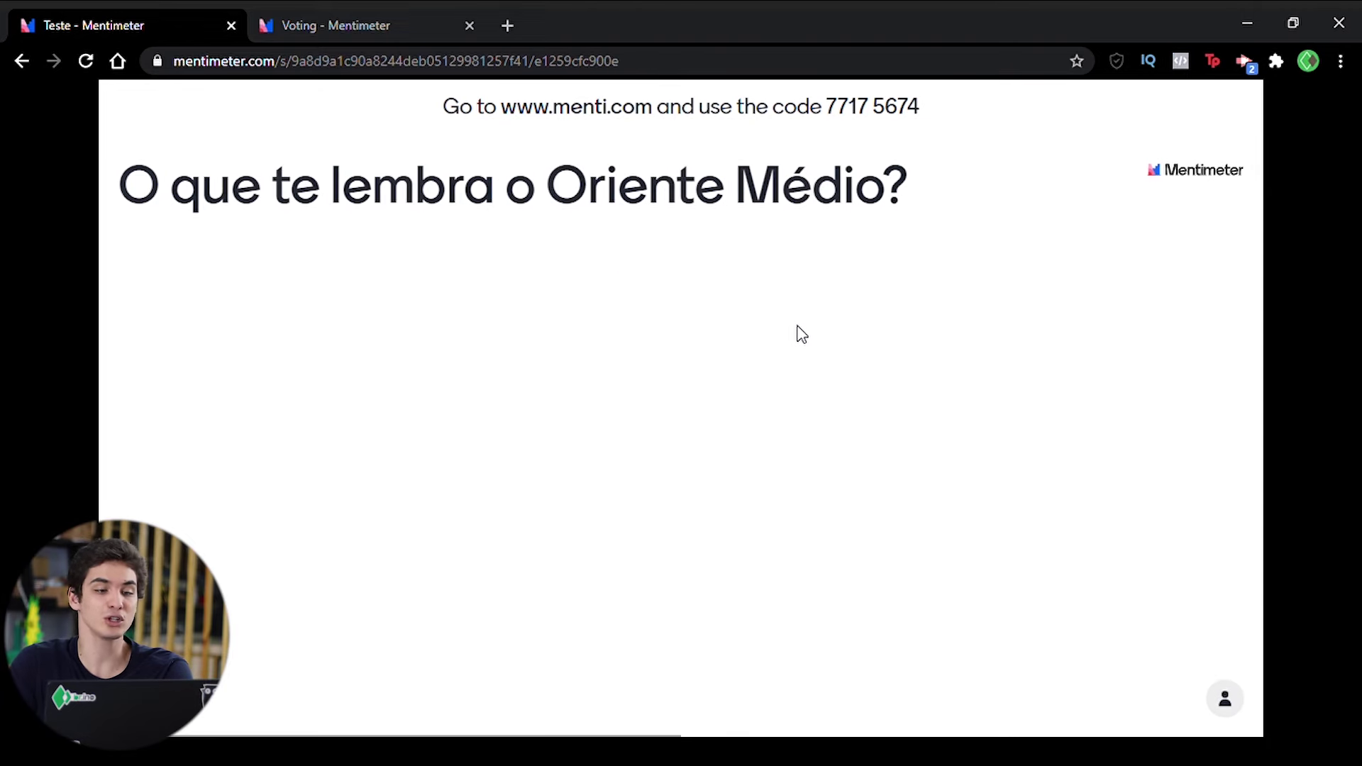
{"action": "left_click", "coordinate": [360, 21]}
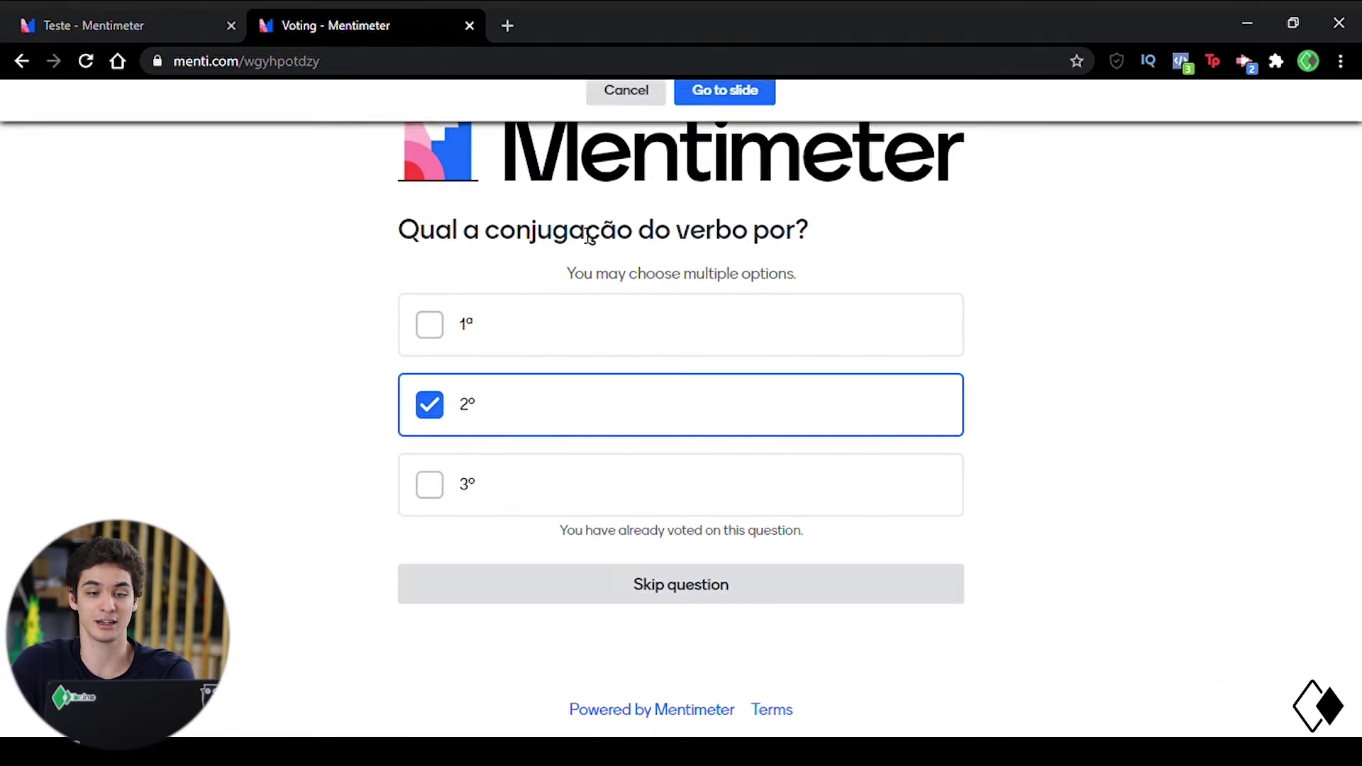
{"action": "left_click", "coordinate": [720, 140]}
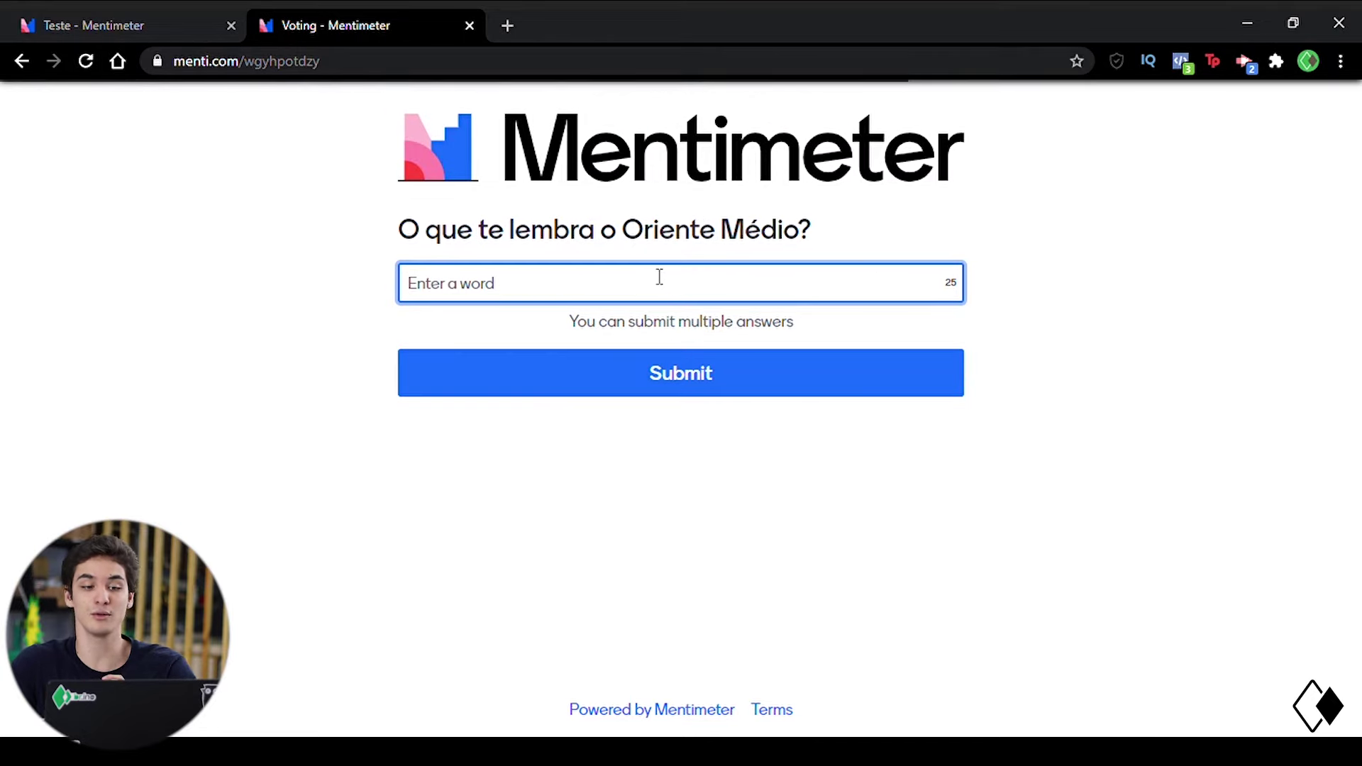